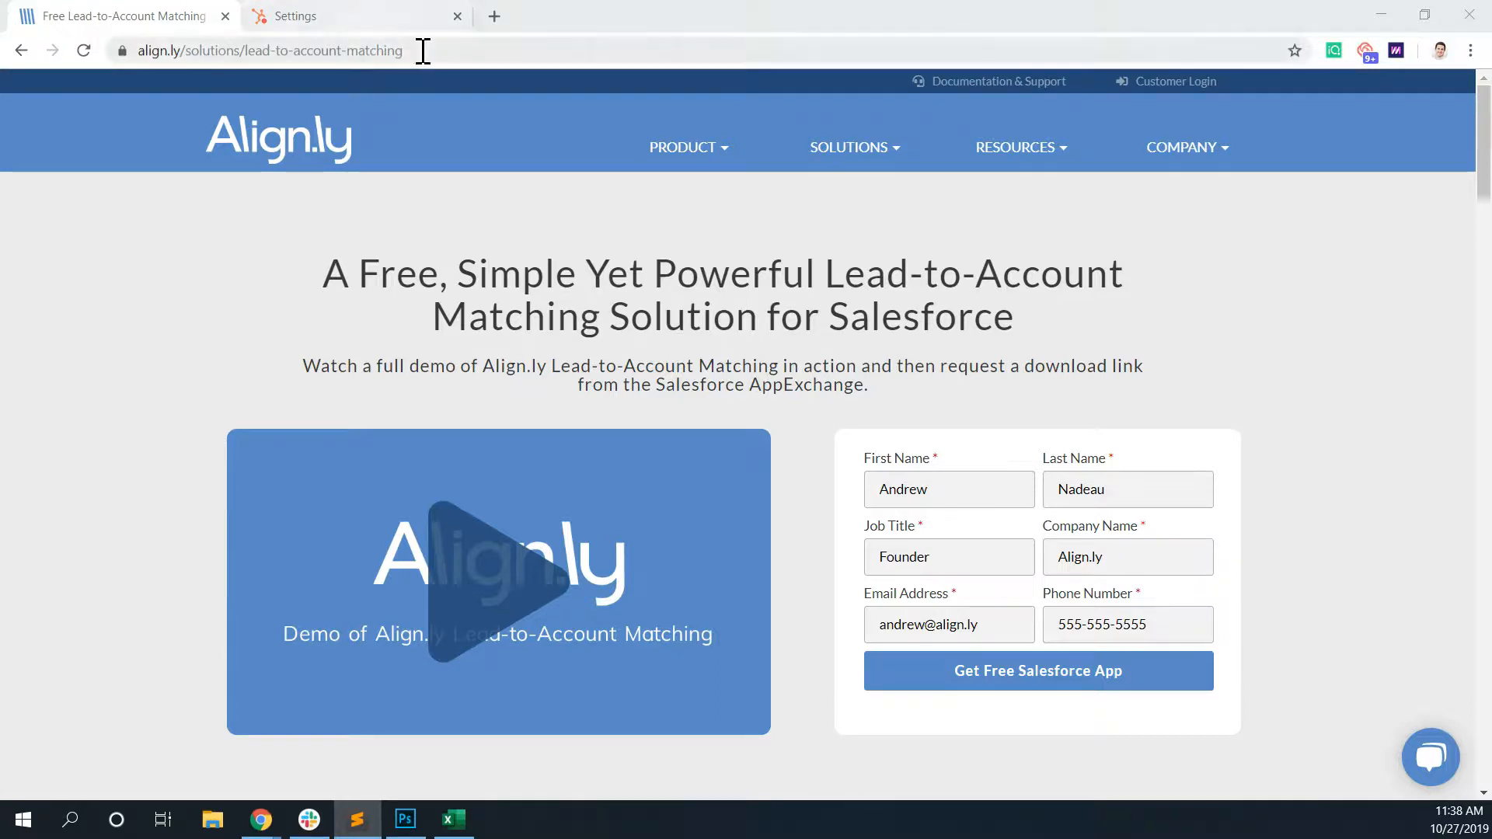
- Load the lead-to-account-matching page with utm_campaign, utm_medium, utm_source, utm_content and utm_term parameters appended to its address
left_click(449, 52)
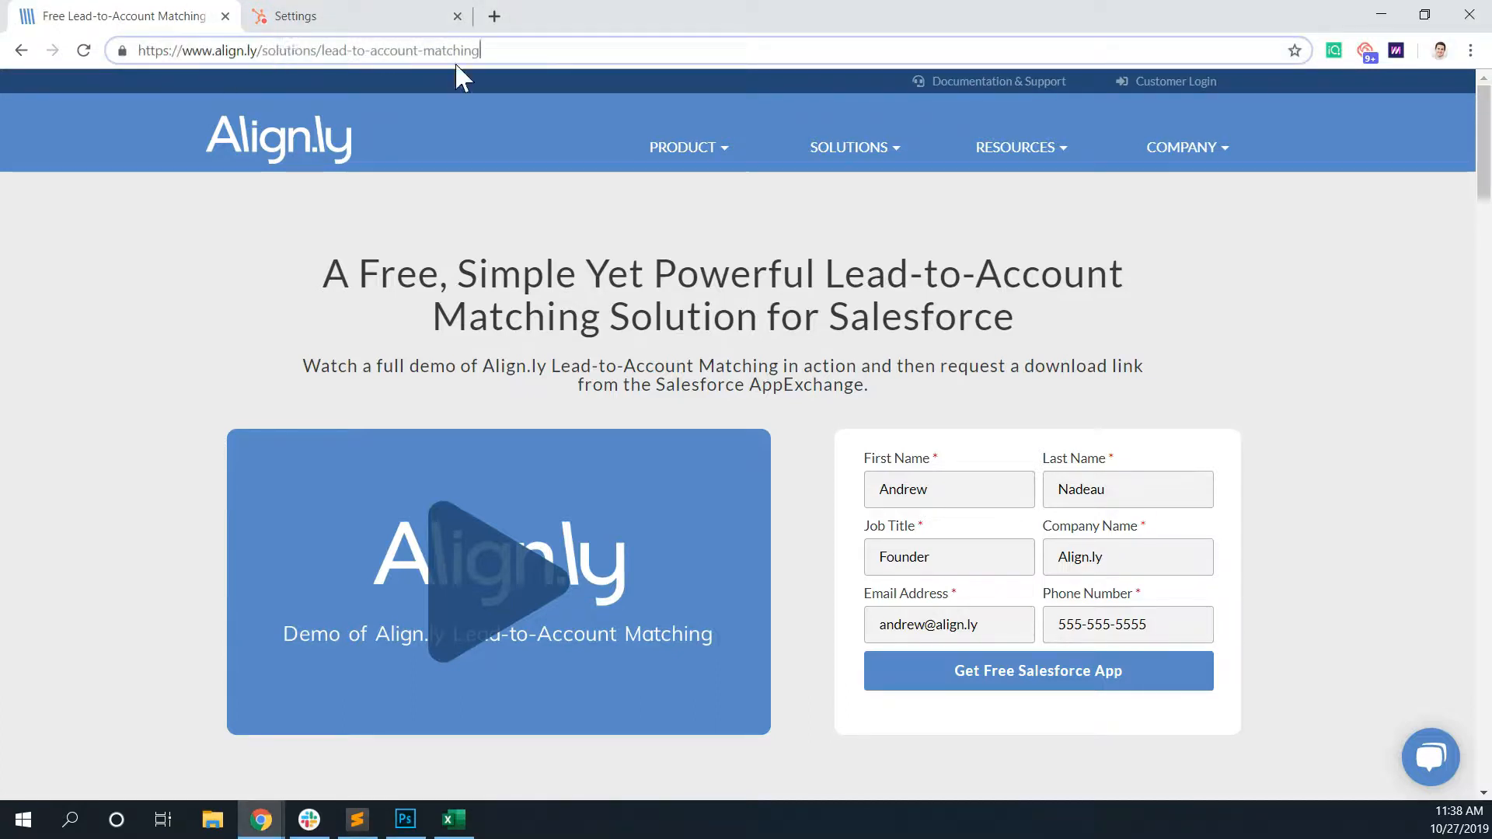
type("?utm_campaign=lead-to-account matching&utm_medium=ppc&utm_source=google adwords&utm_content=ad1&utm_term=lead-to-account matching salesforce")
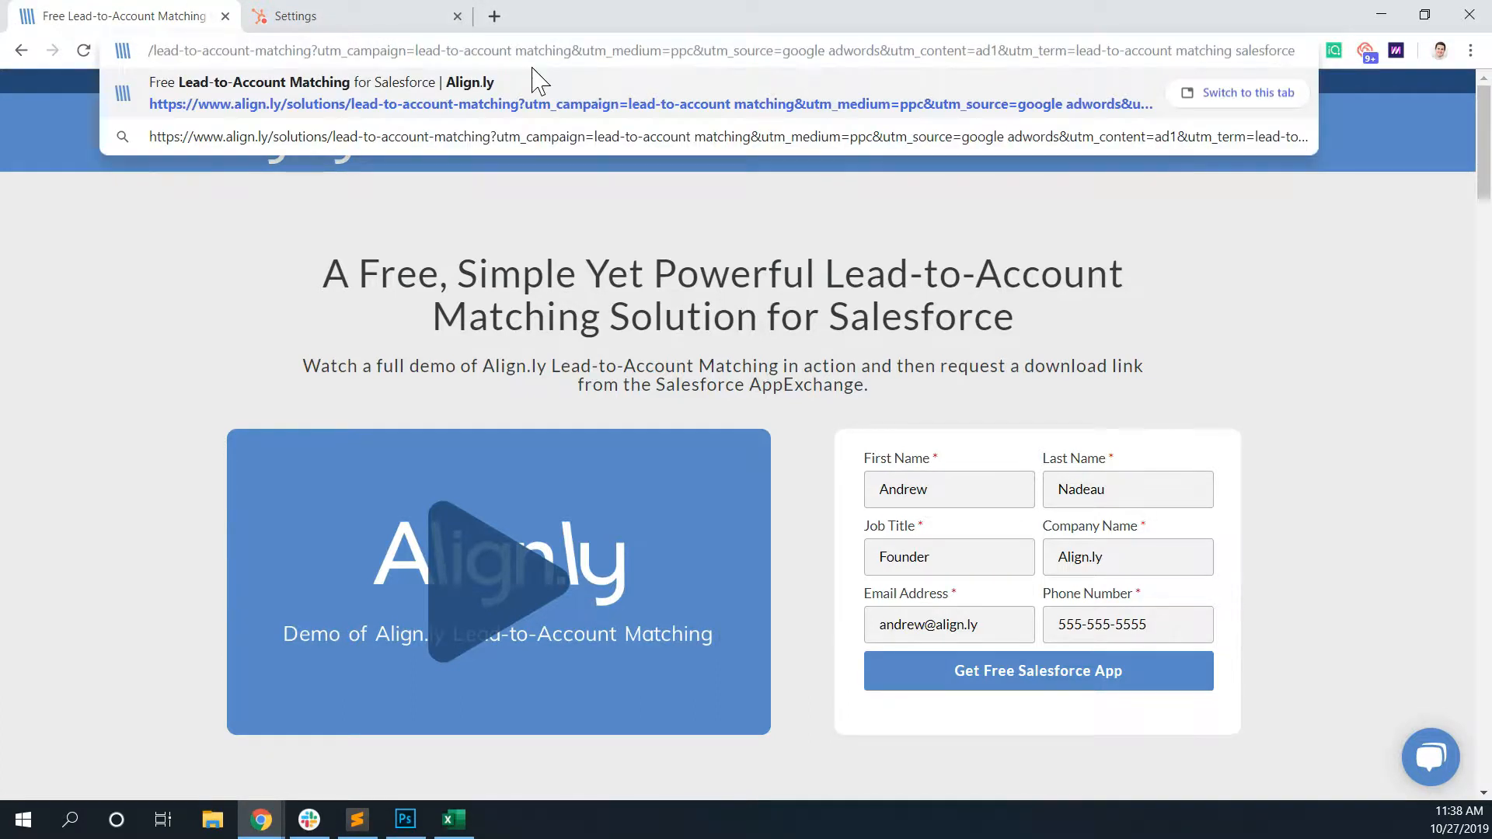
key("Return")
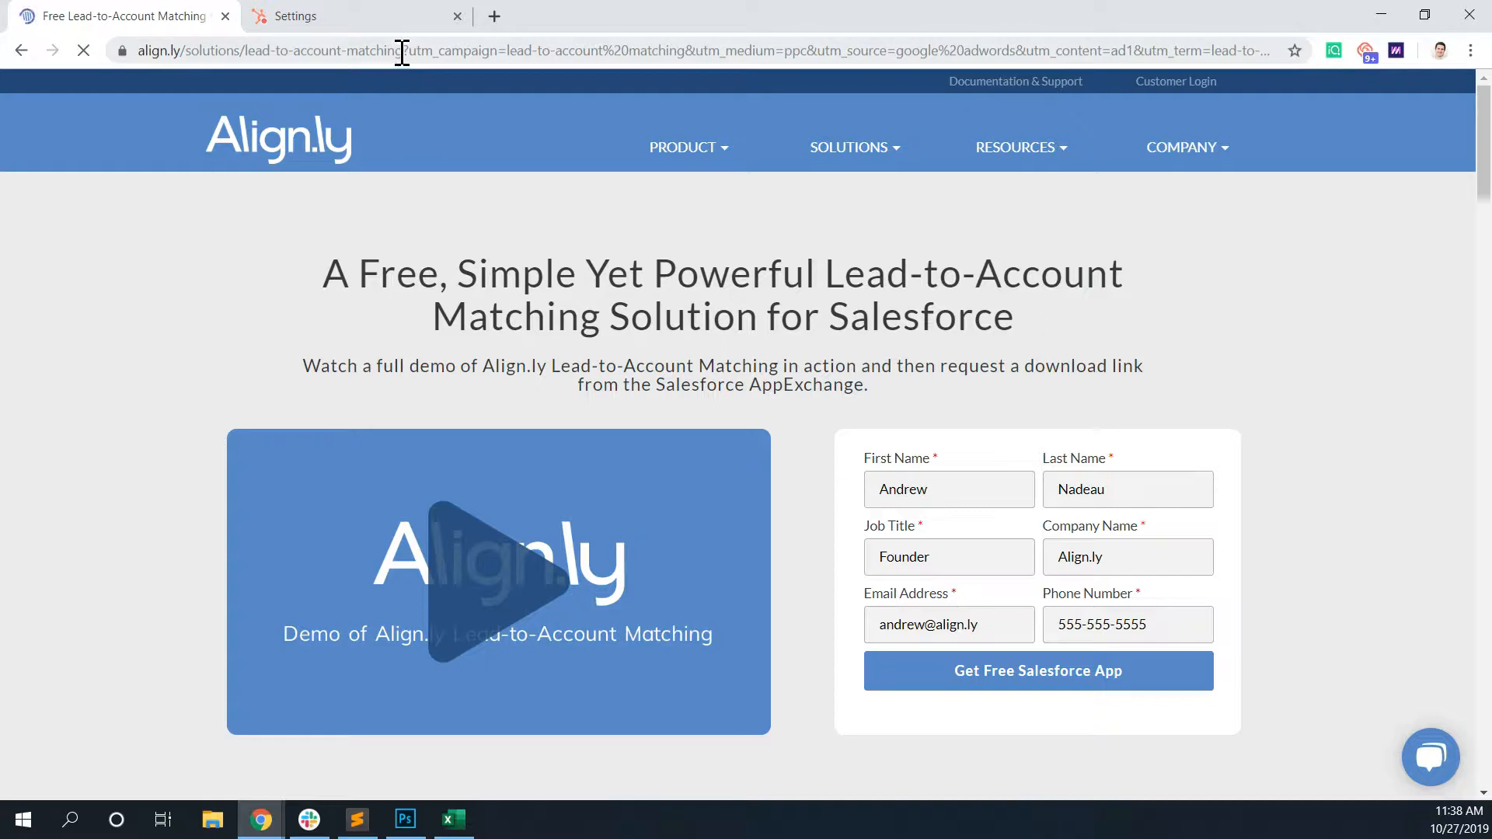
- Examine the base address and each UTM parameter, from utm_campaign through utm_term, in the page's address
left_click_drag(405, 50, 136, 47)
left_click(537, 51)
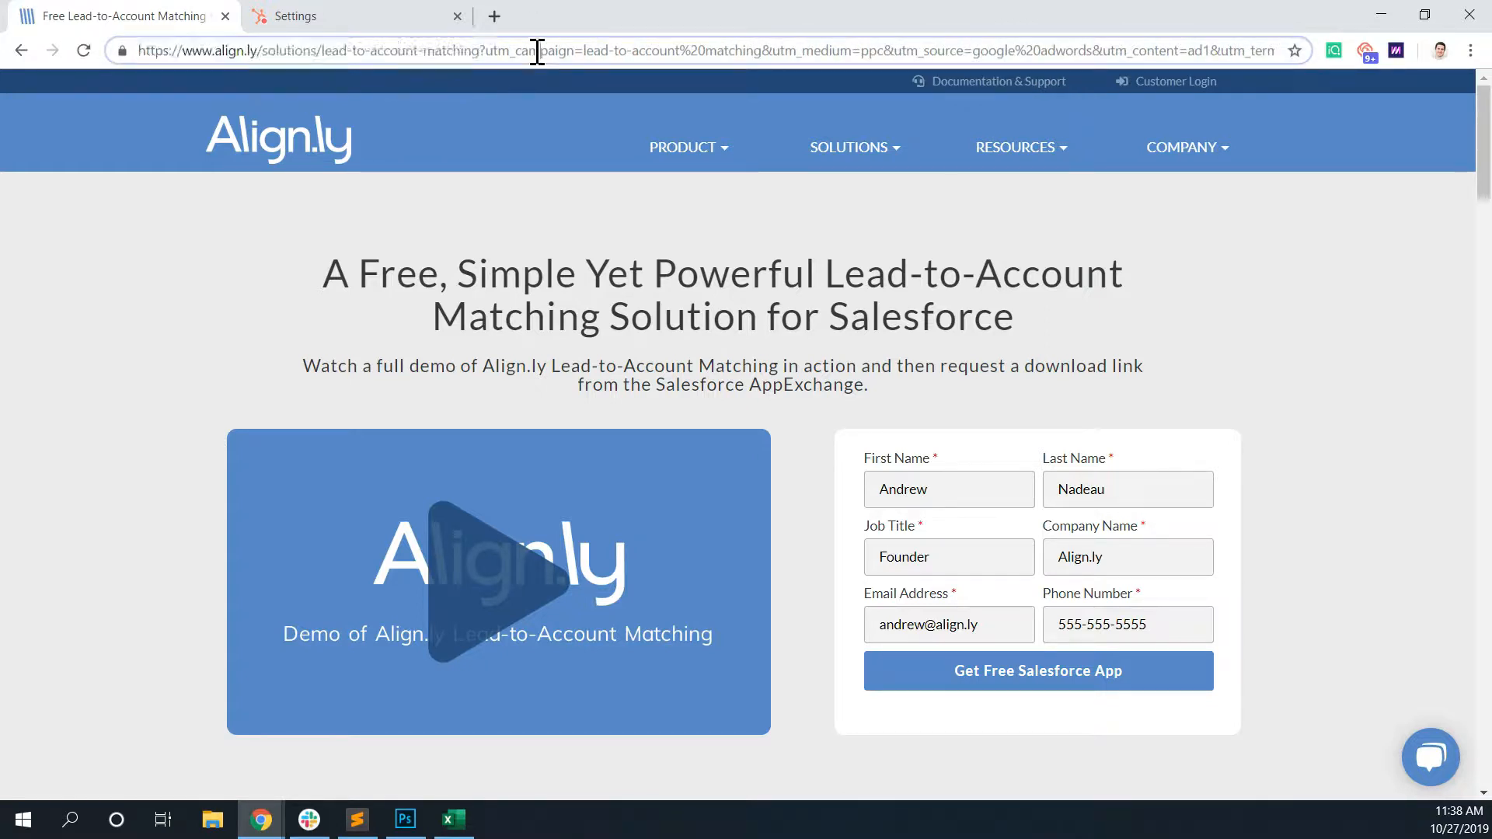
left_click_drag(487, 52, 569, 53)
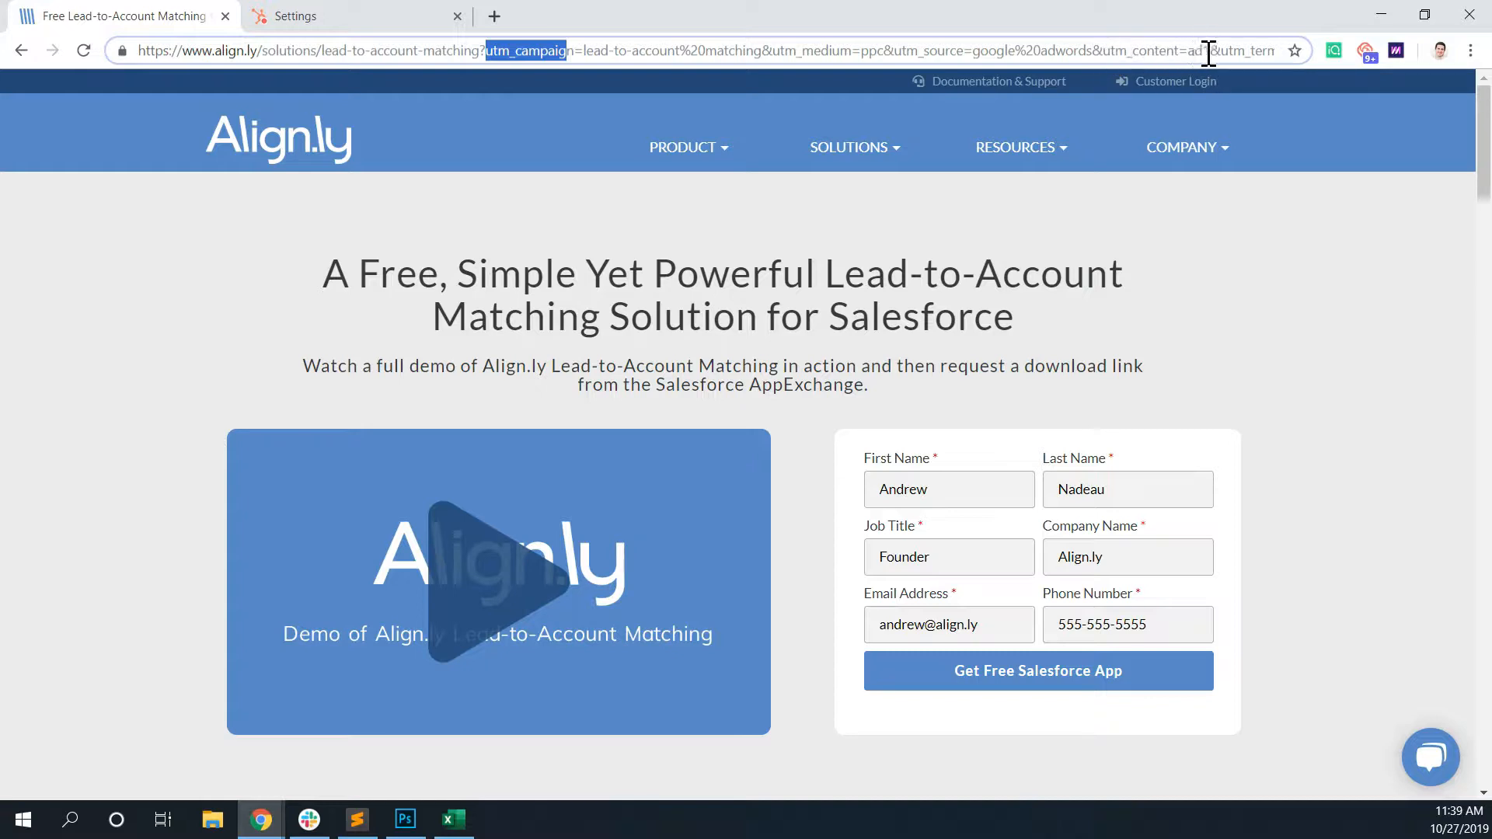
left_click_drag(1220, 51, 1302, 61)
left_click(1087, 52)
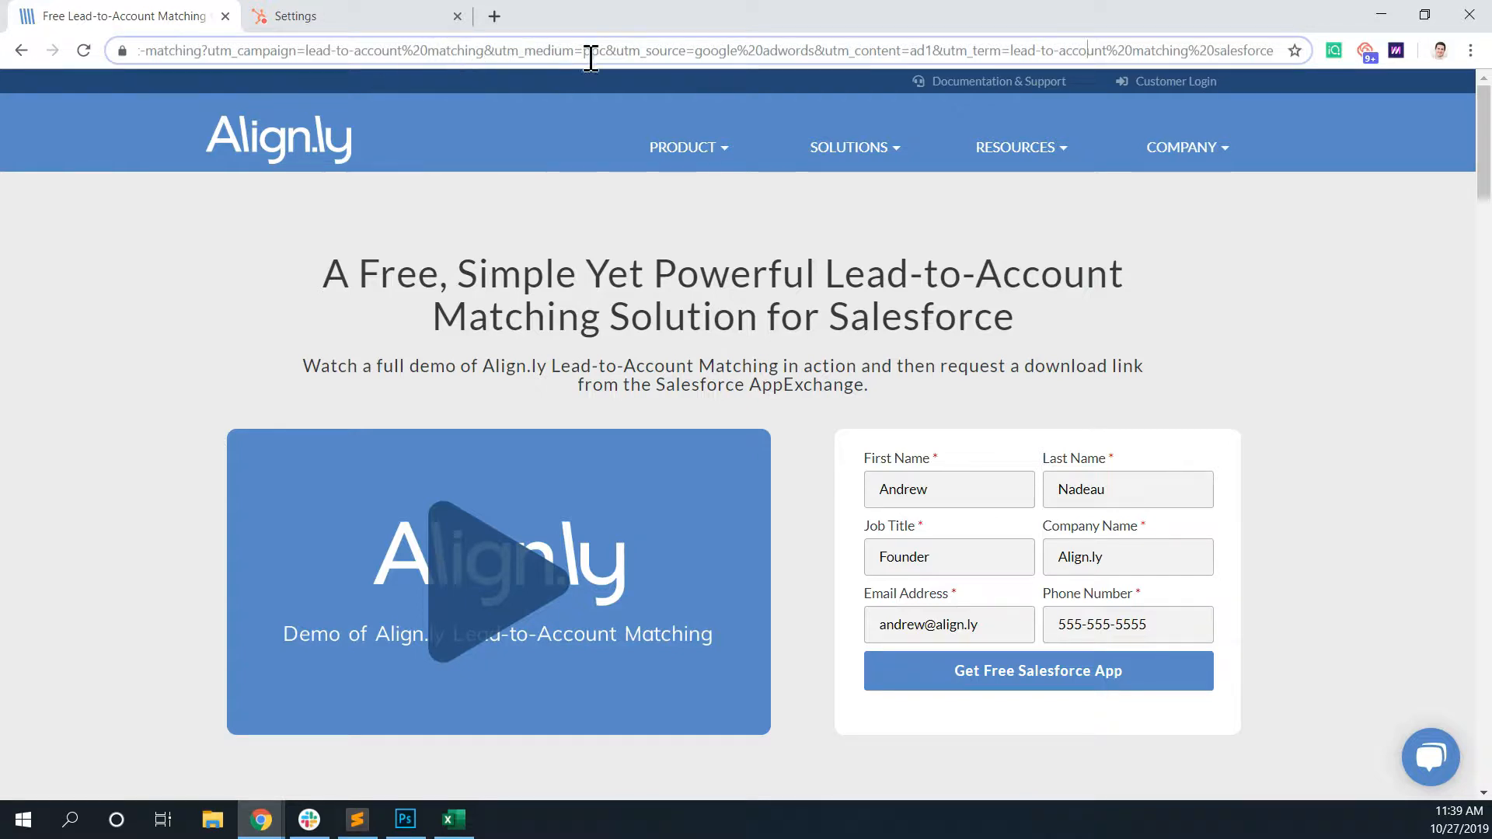
- Reload the UTM-tagged page and submit the prefilled form requesting the free Salesforce app
left_click(665, 52)
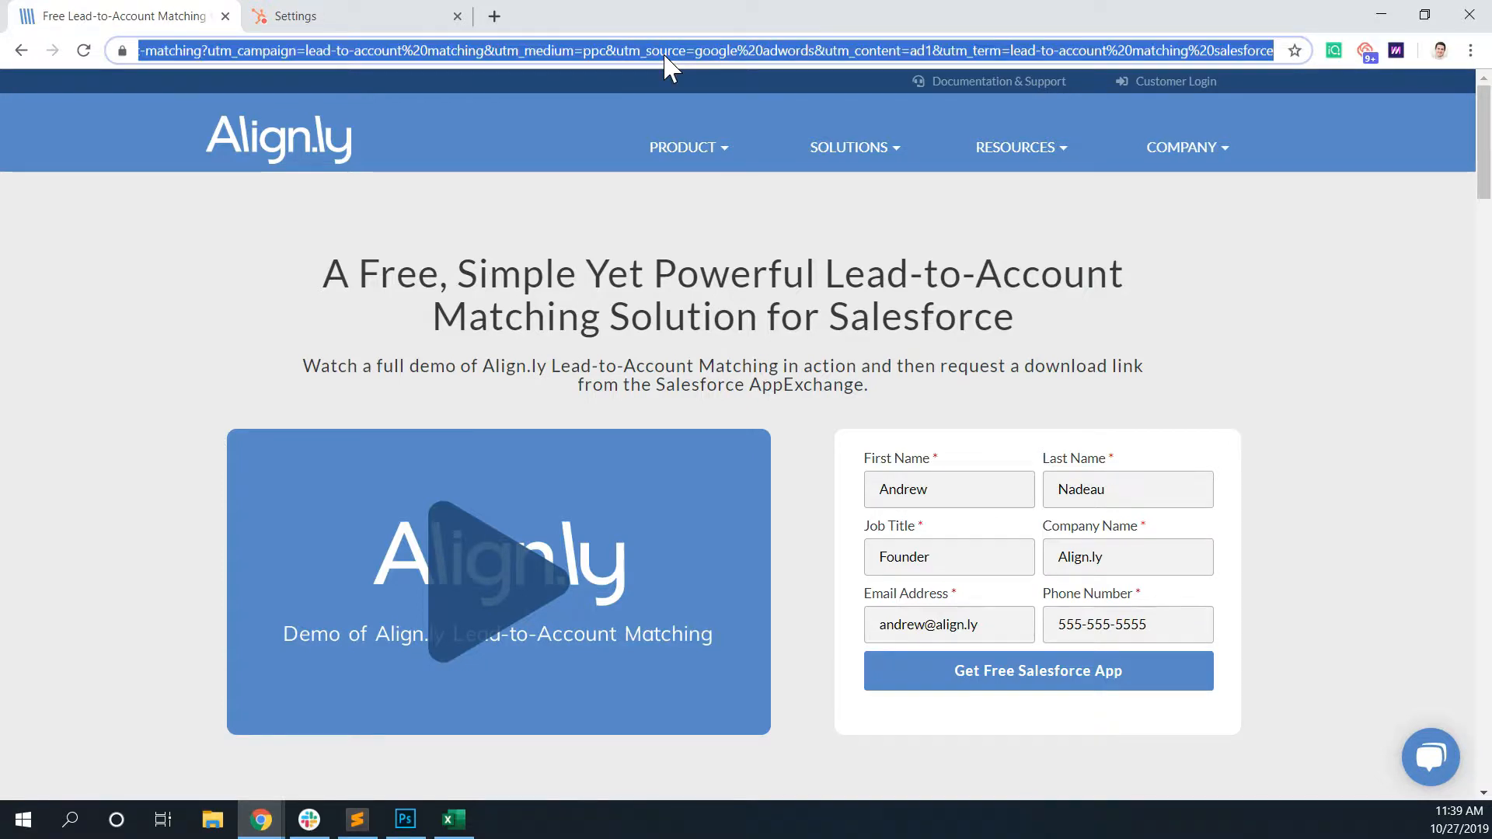
key("Return")
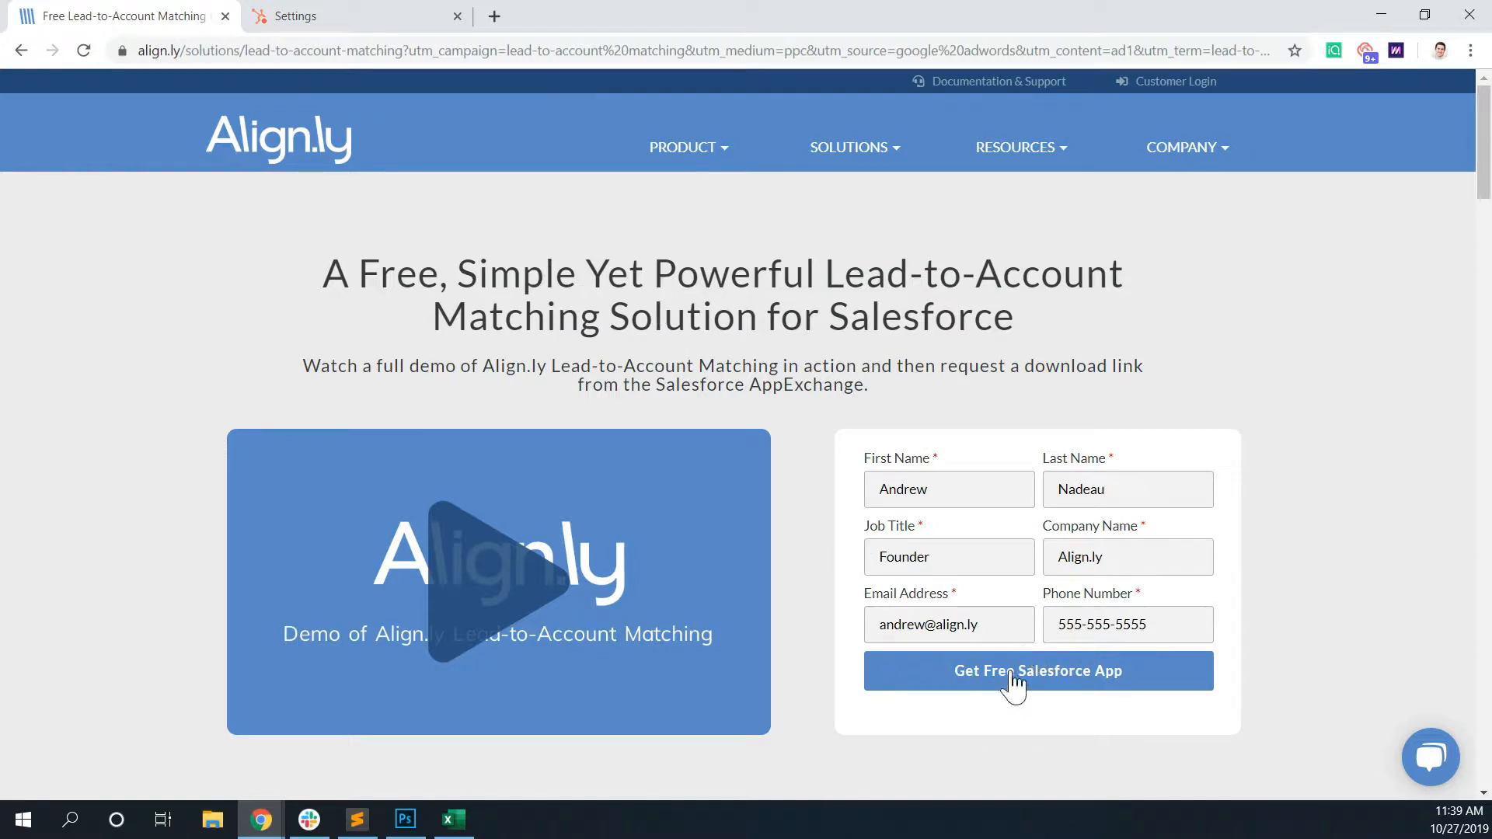
left_click(1043, 673)
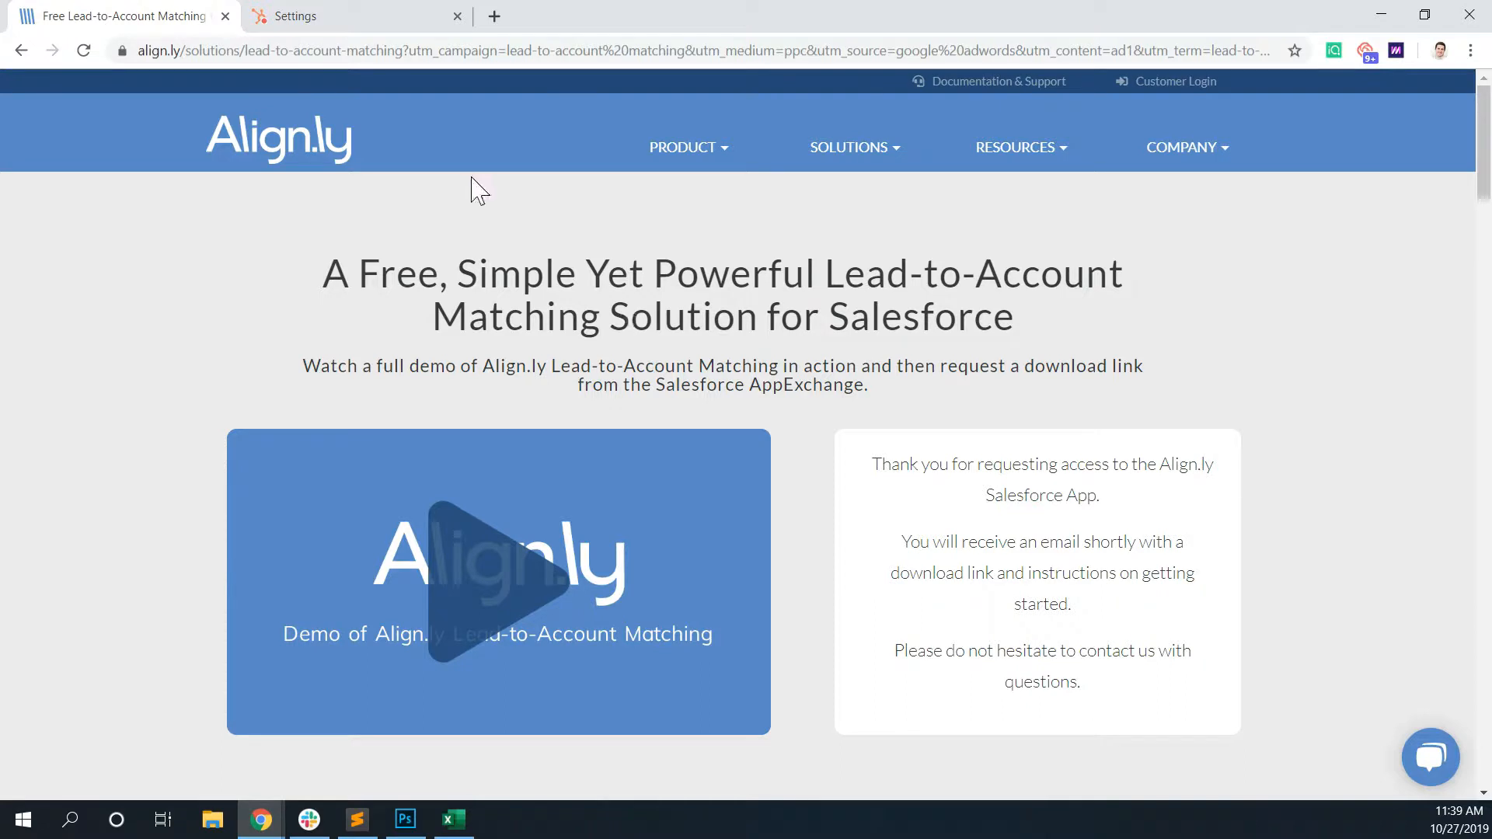
- Switch to HubSpot and open the utm_campaign contact property from the UTM Parameters group in the property settings
left_click(370, 34)
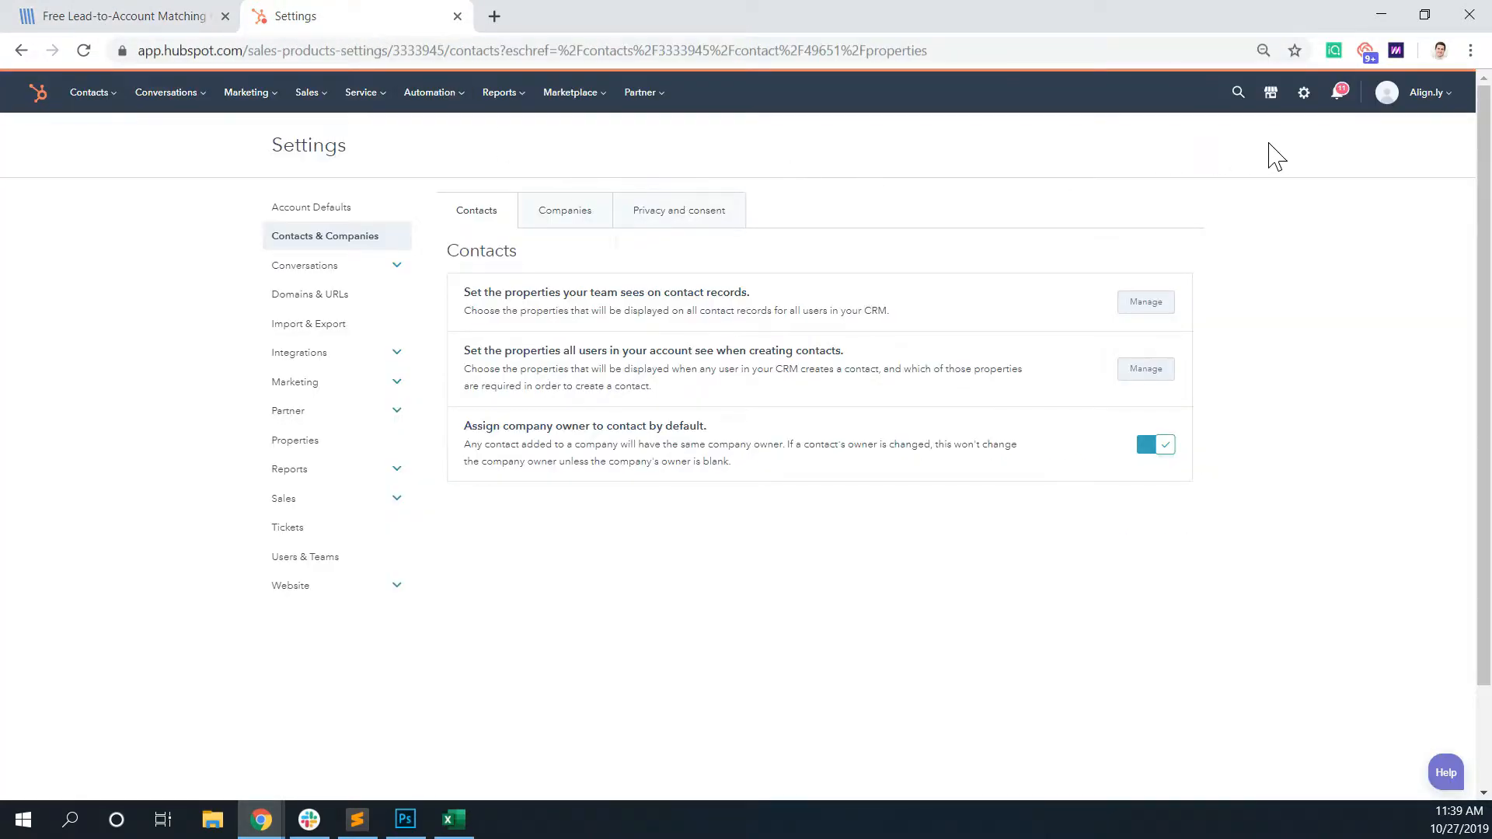
left_click(1304, 95)
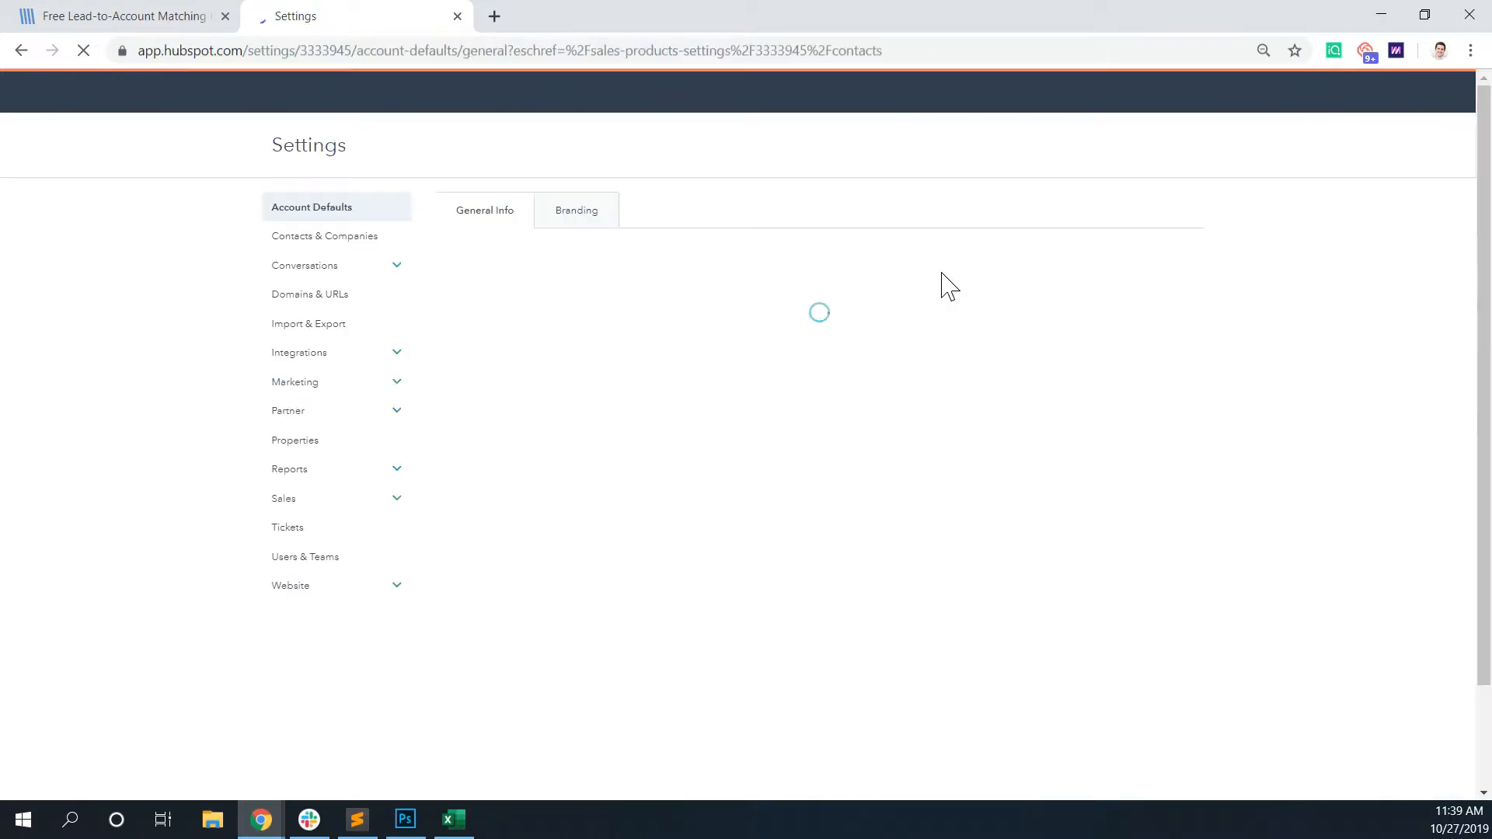
left_click(303, 443)
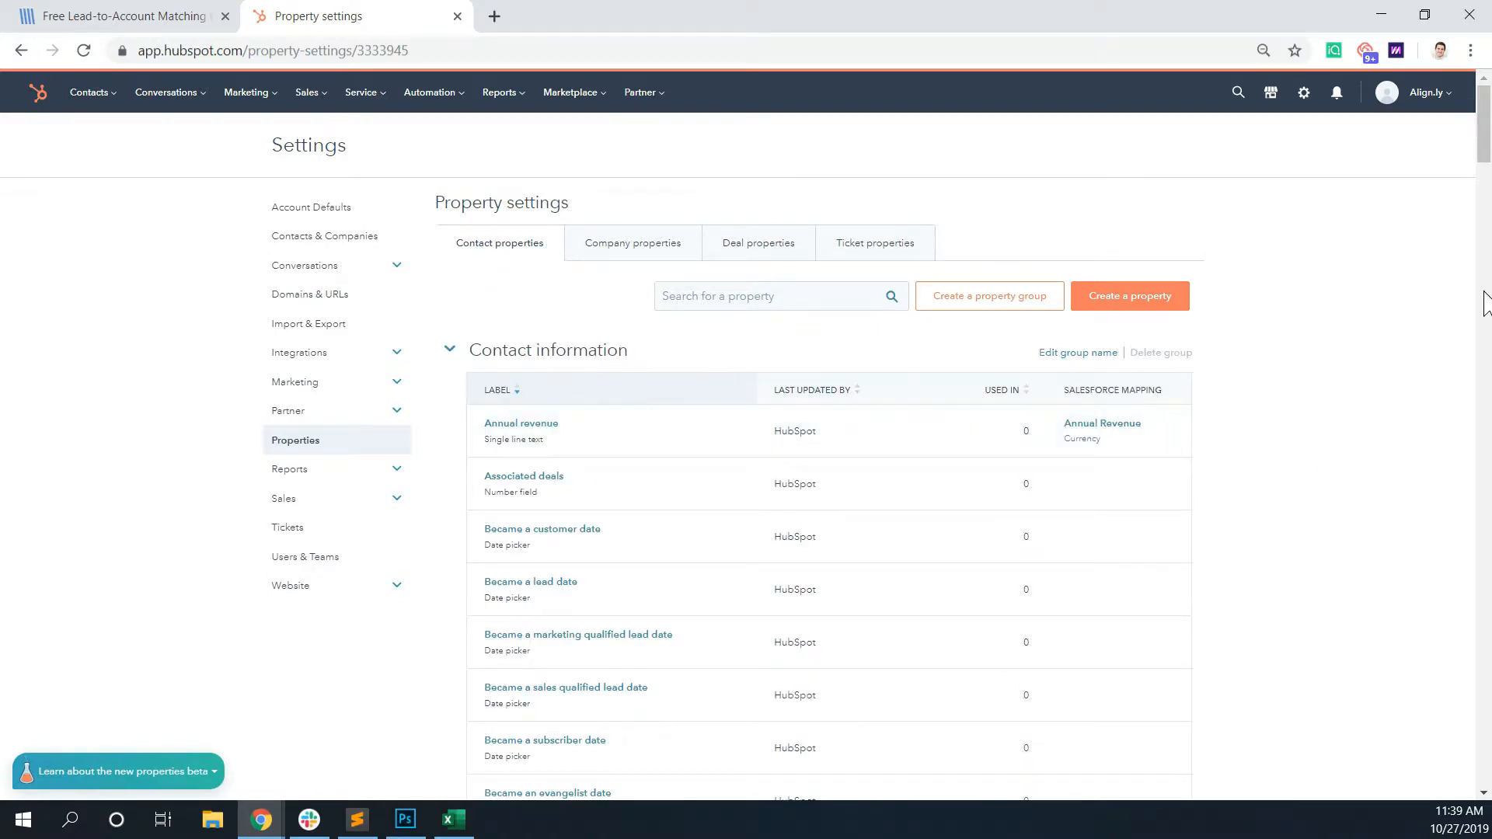
left_click_drag(1477, 159, 1481, 707)
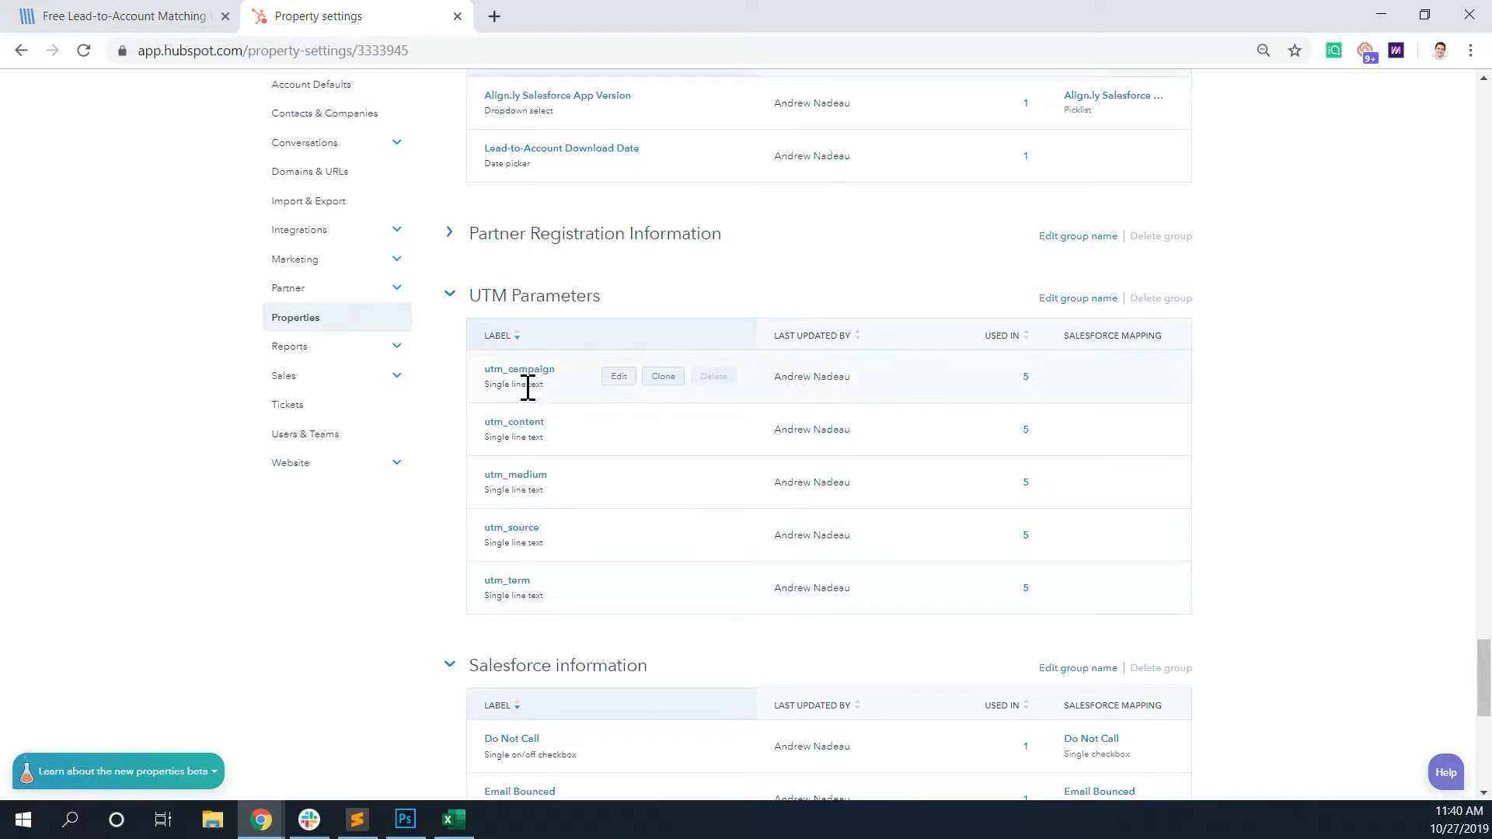
left_click(511, 371)
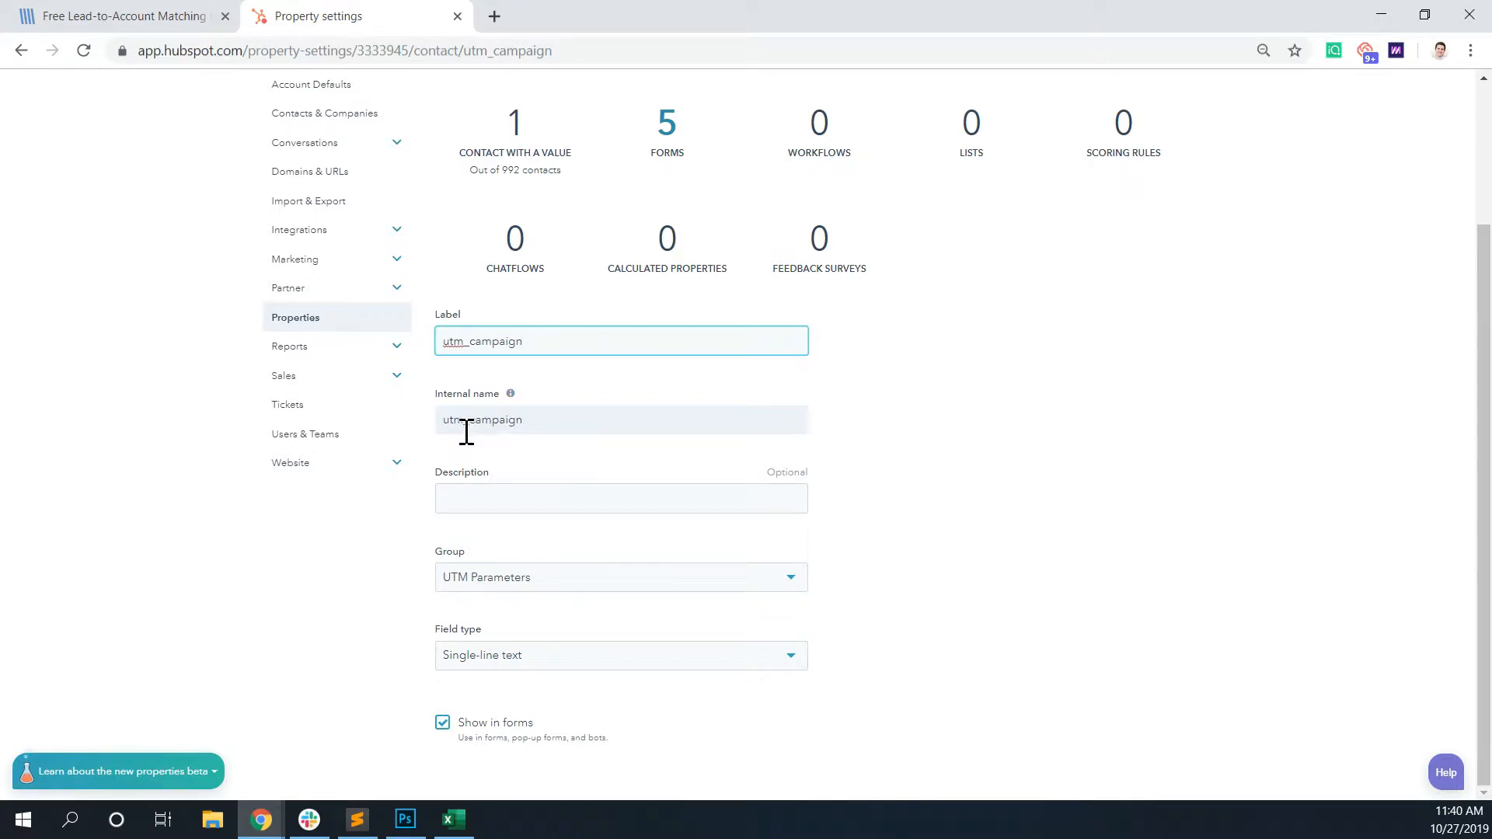
- Compare the utm_campaign property's internal name with the parameter name and value in the UTM query string pasted into the address
left_click_drag(444, 424, 525, 417)
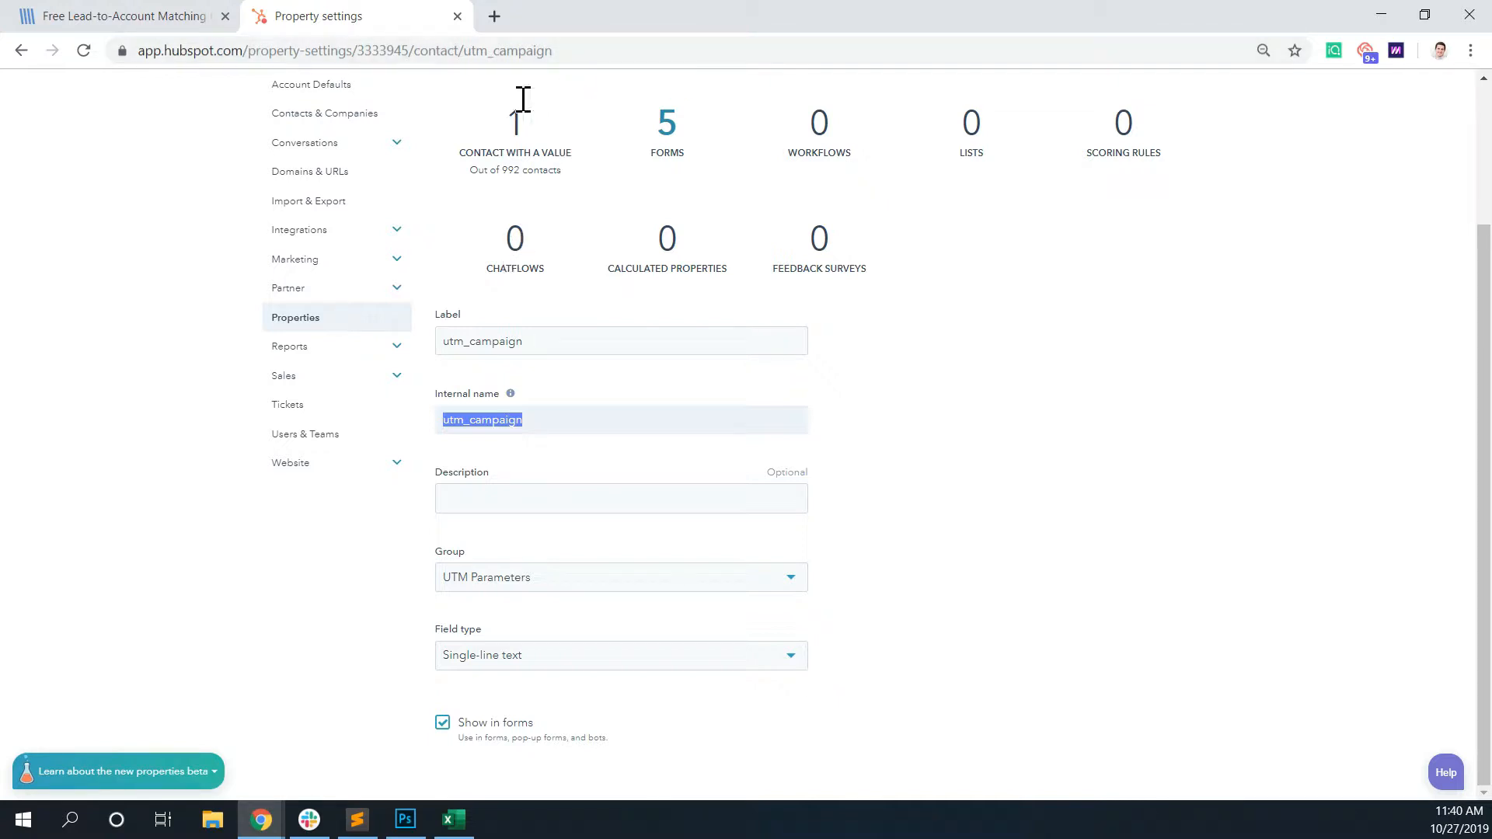
left_click(592, 51)
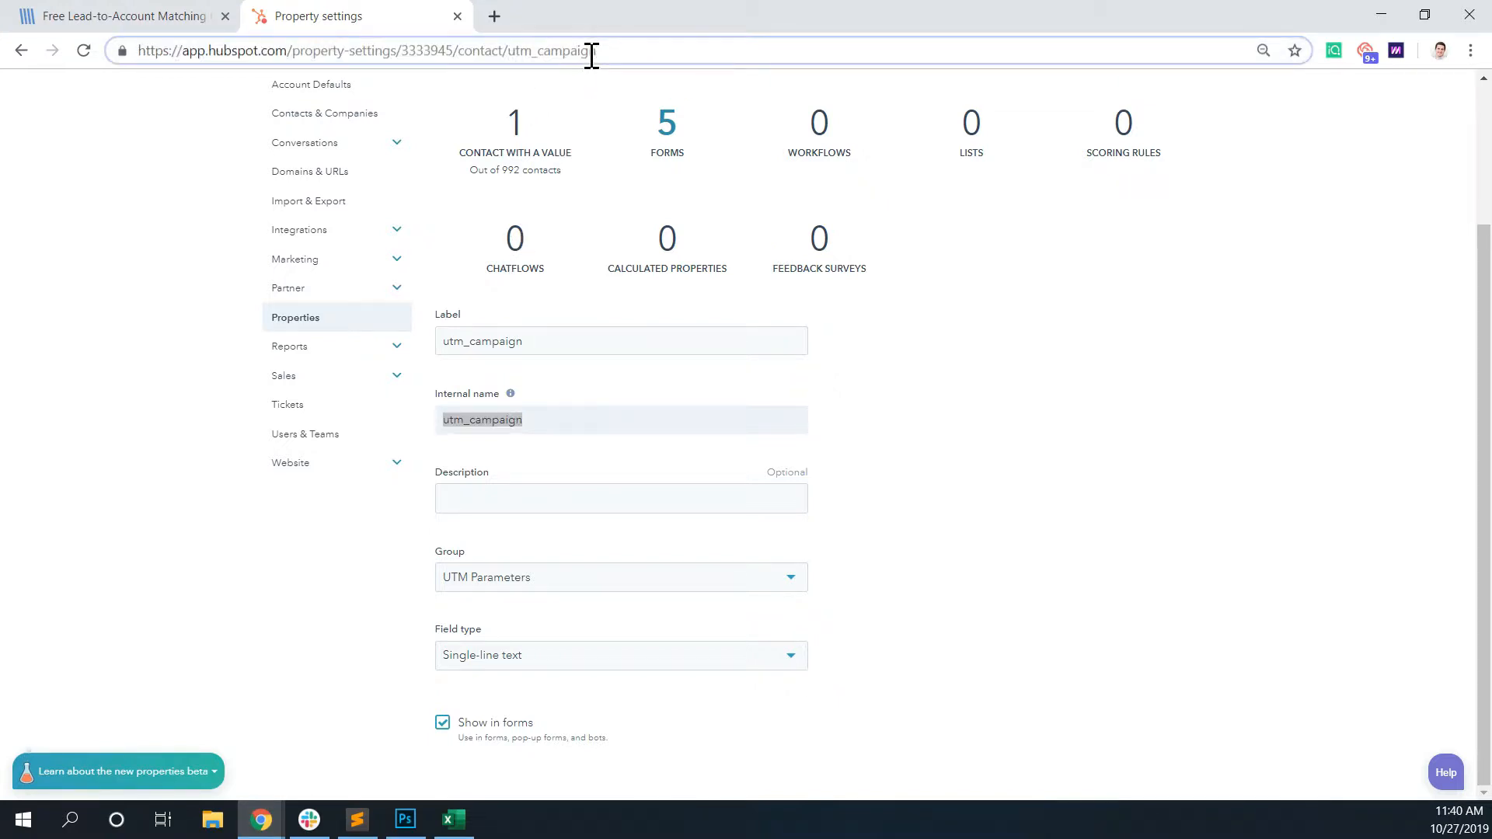
type("?utm_campaign=lead-to-account matching&utm_medium=ppc&utm_source=google adwords&utm_content=ad1&utm_term=lead-to-account matching salesforce")
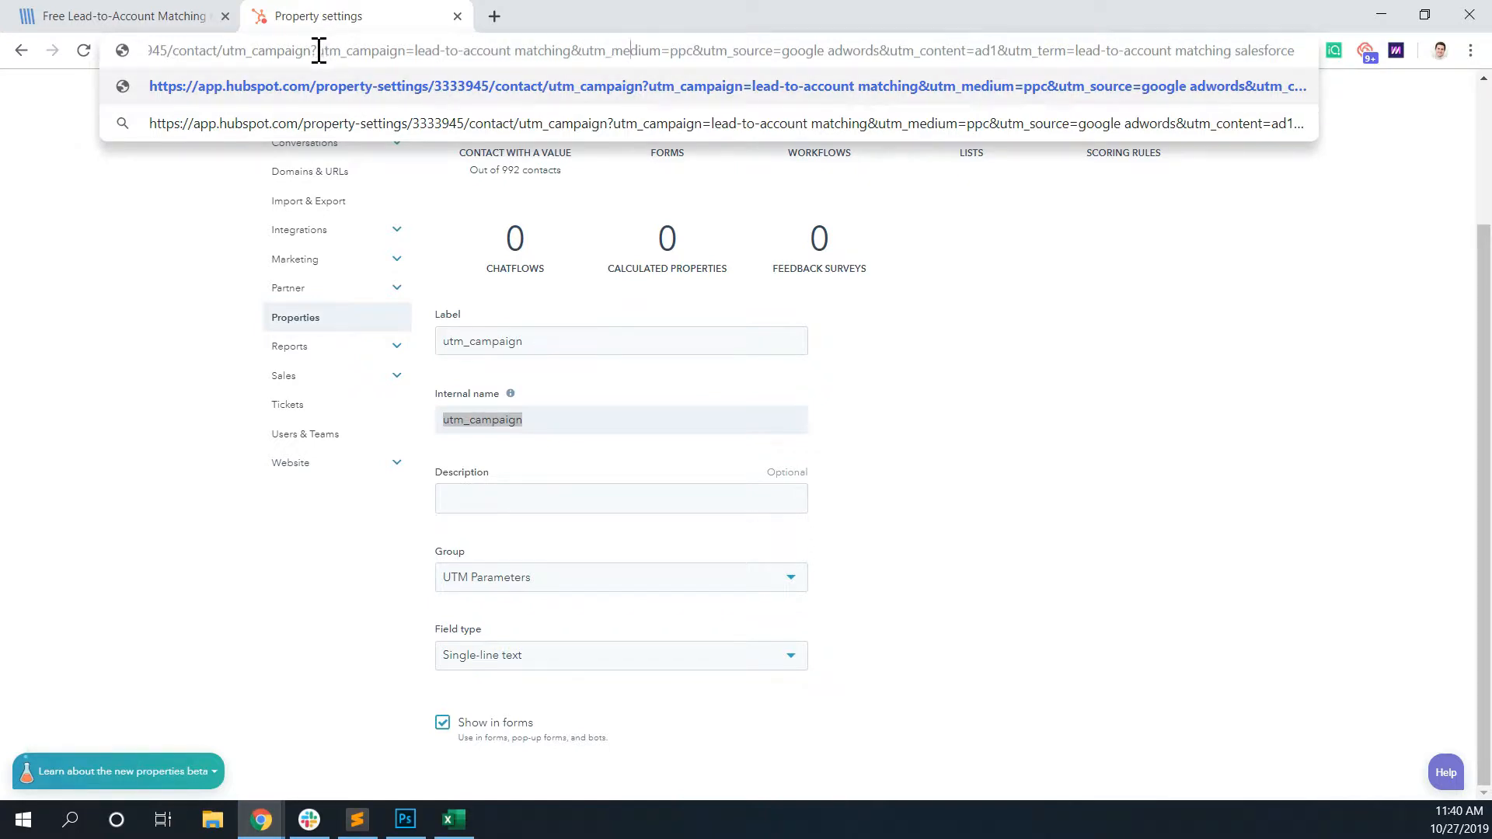
left_click_drag(319, 51, 404, 57)
left_click_drag(416, 51, 573, 56)
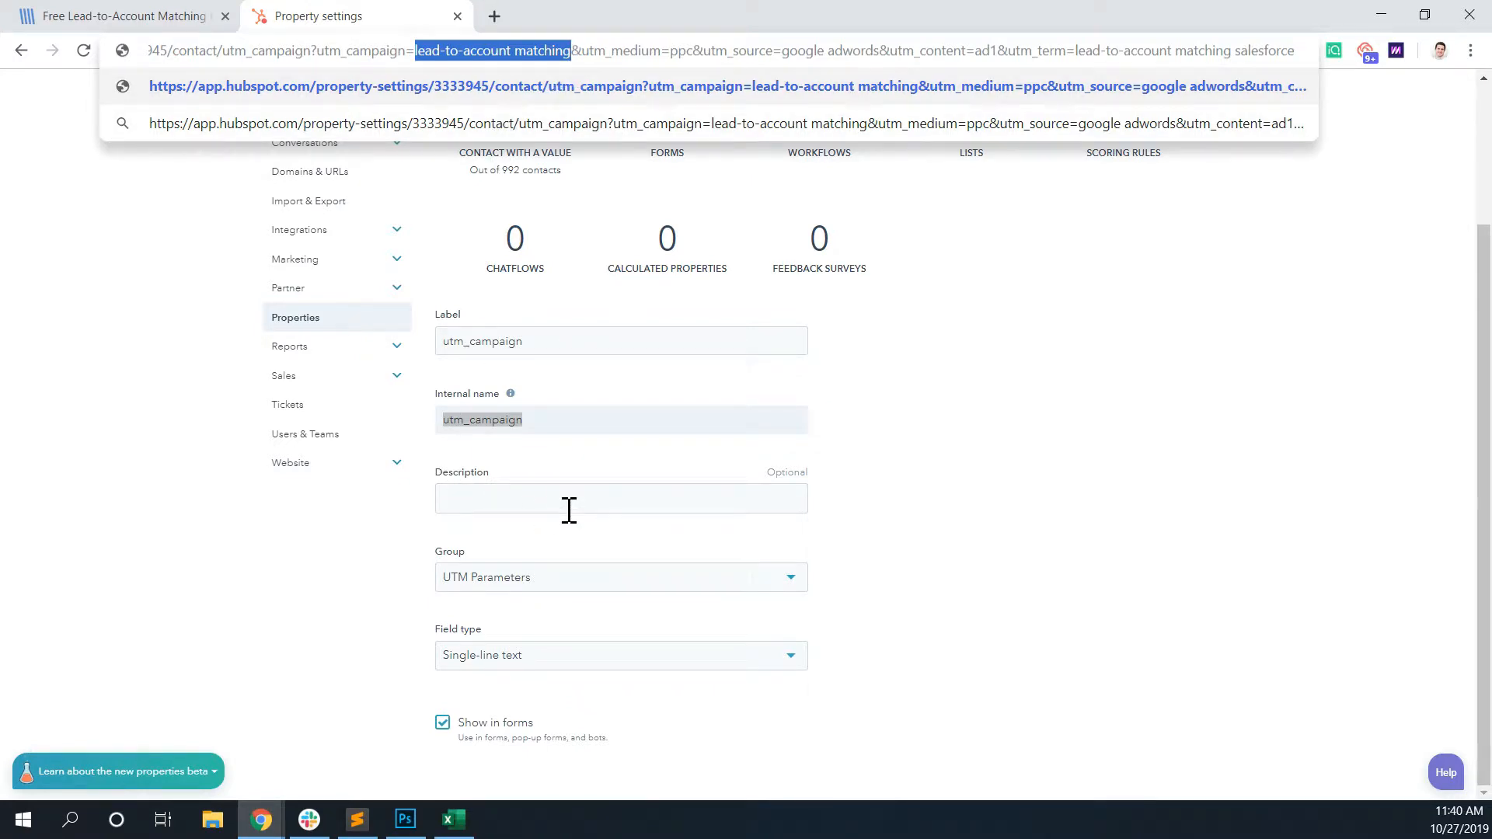
scroll(561, 485, "up", 2)
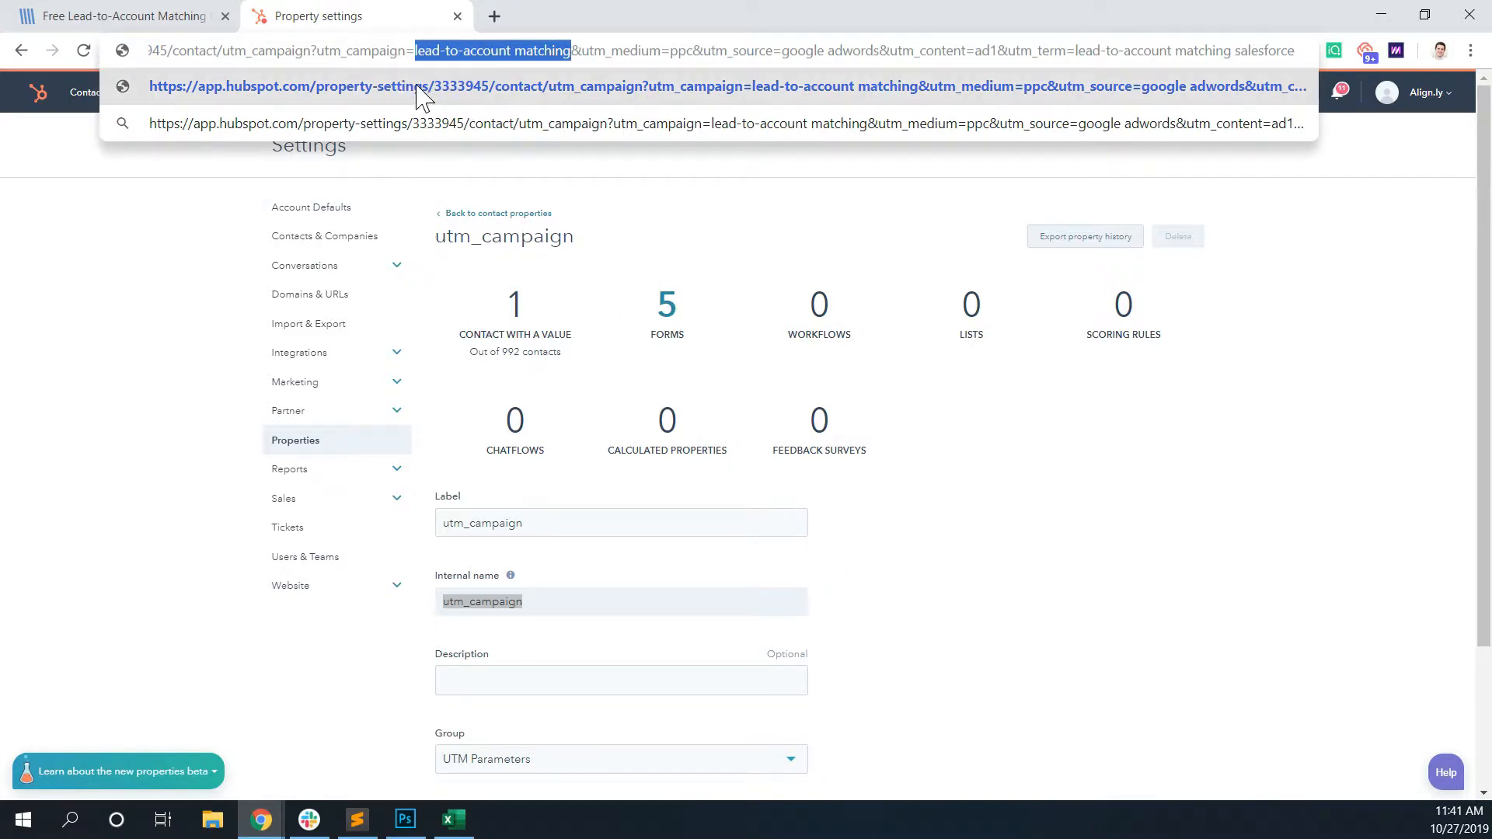
left_click(622, 265)
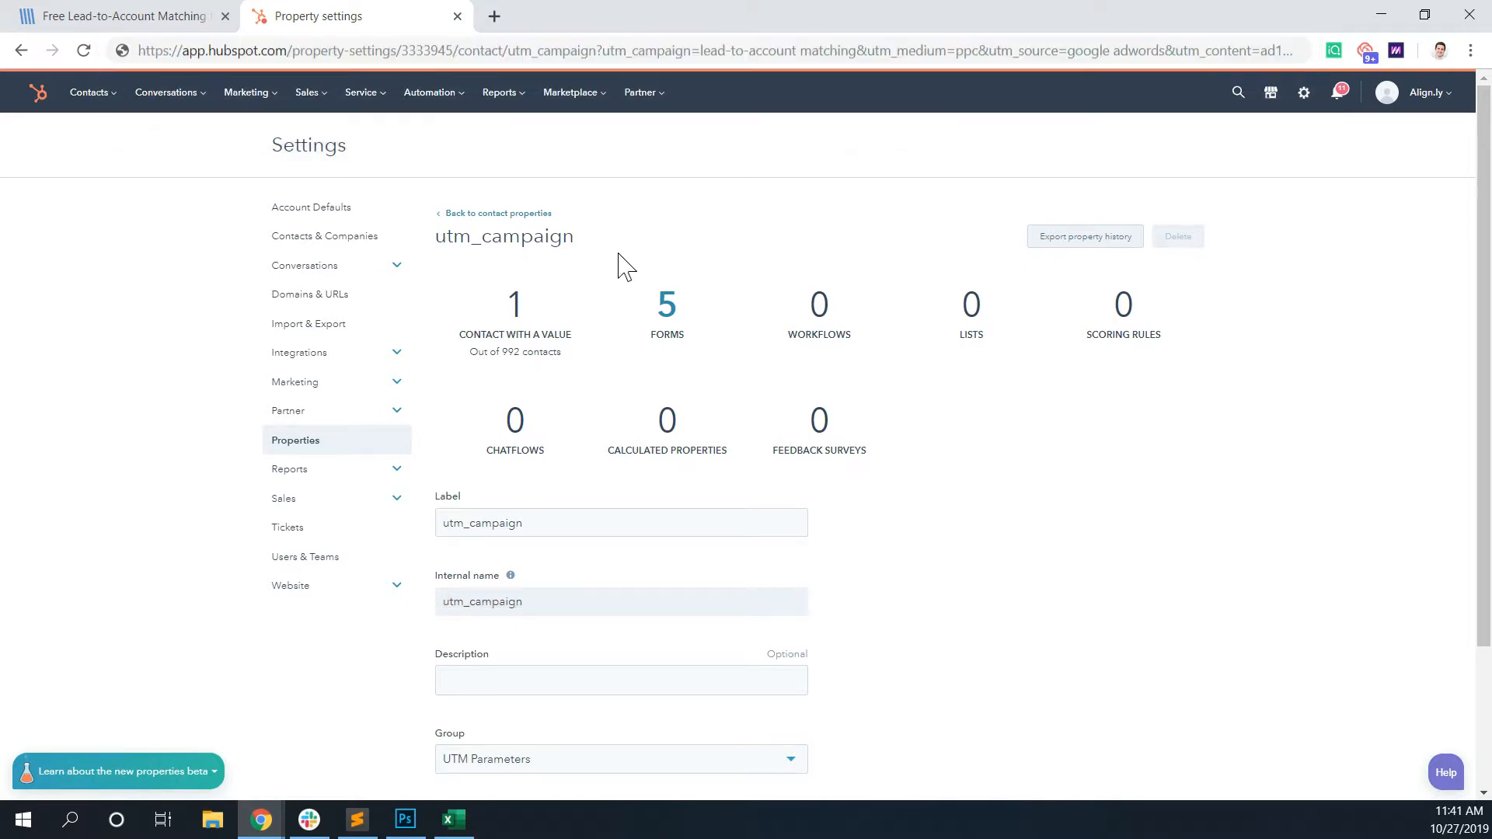
- Open the Free Salesforce App form in the form editor from the marketing lead capture forms
left_click(244, 100)
mouse_move(259, 306)
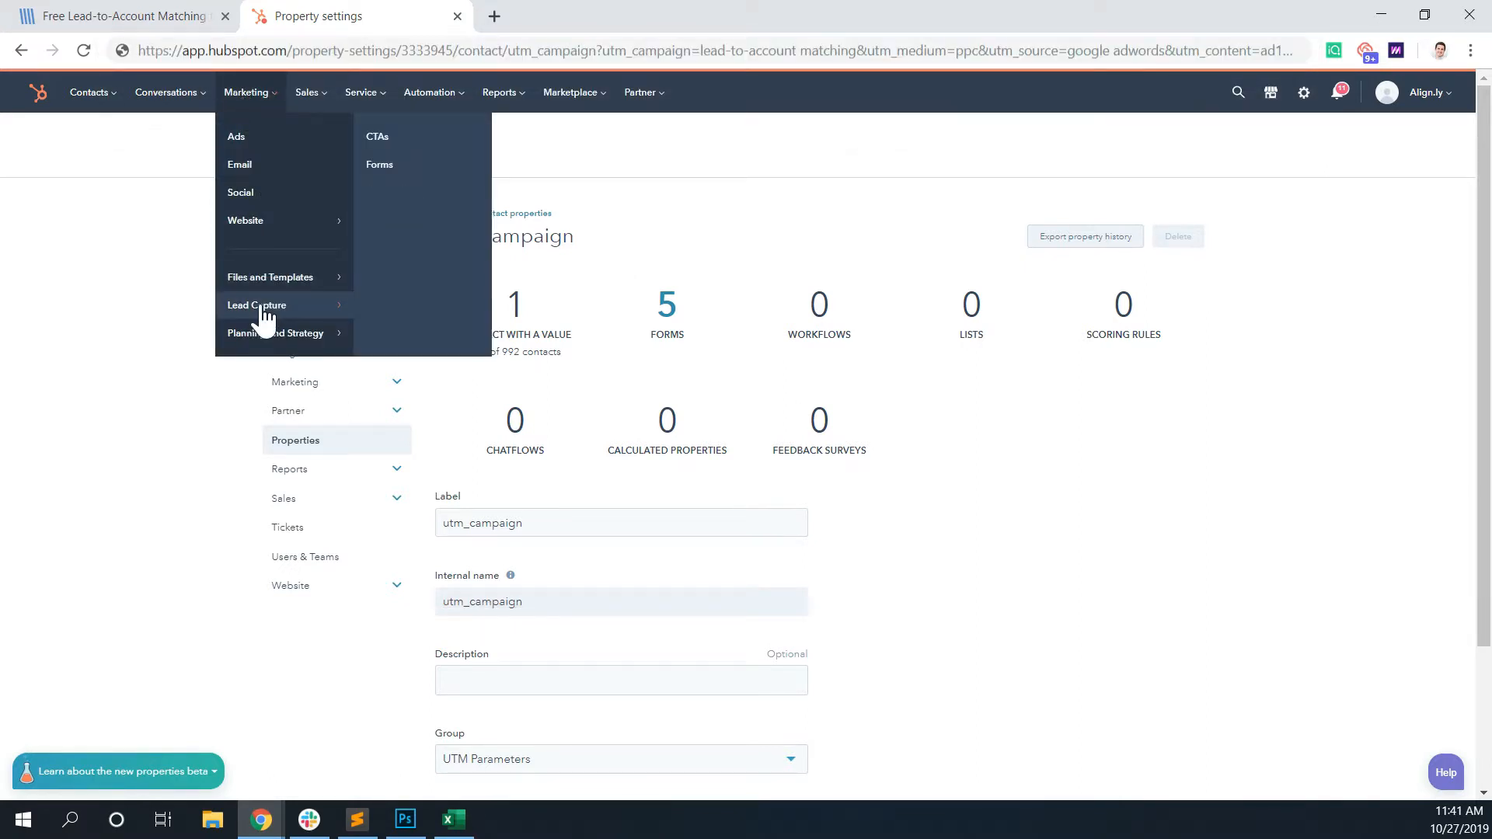
left_click(391, 165)
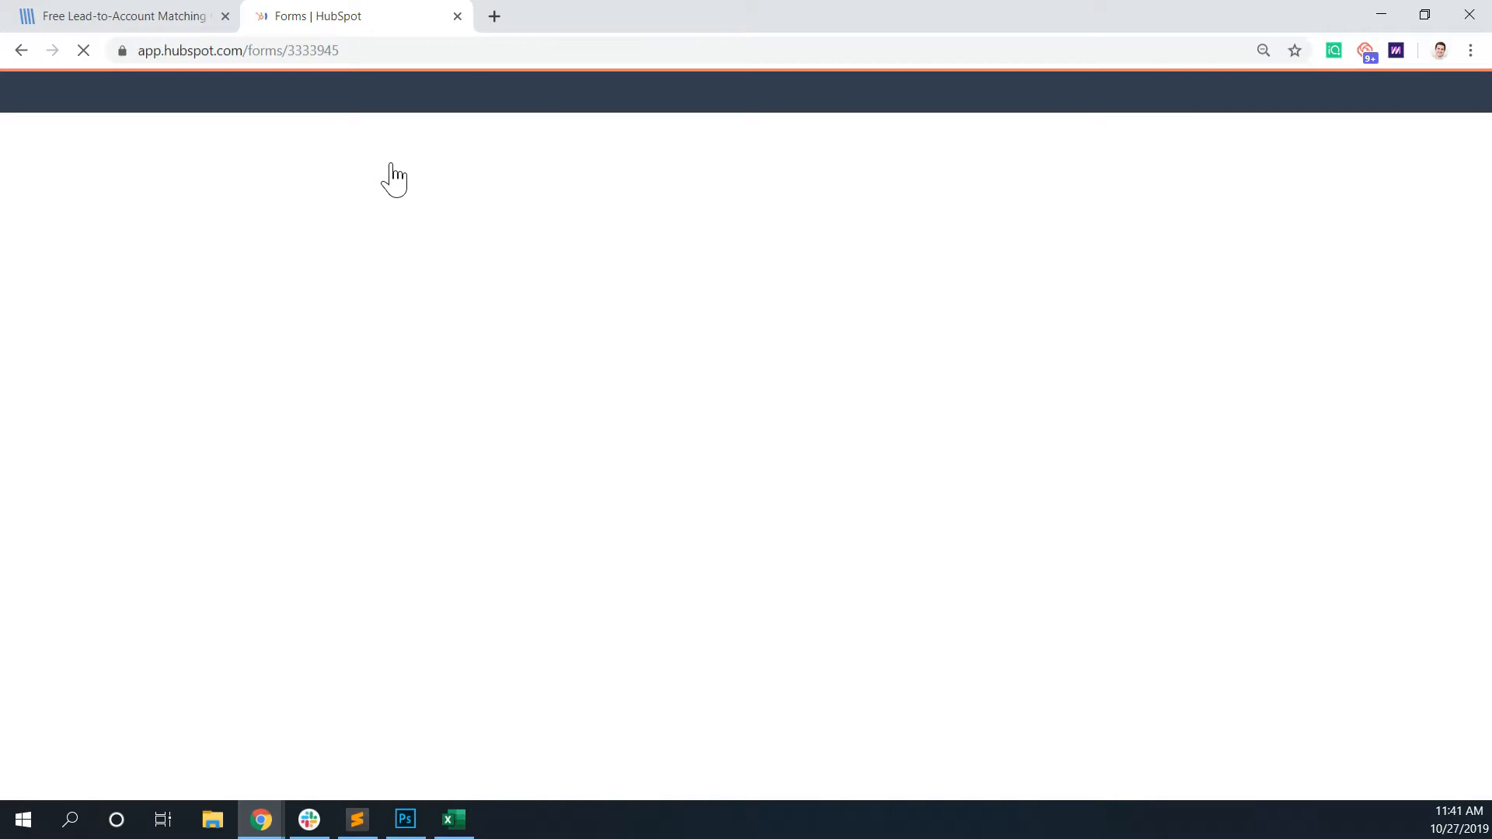
left_click(347, 366)
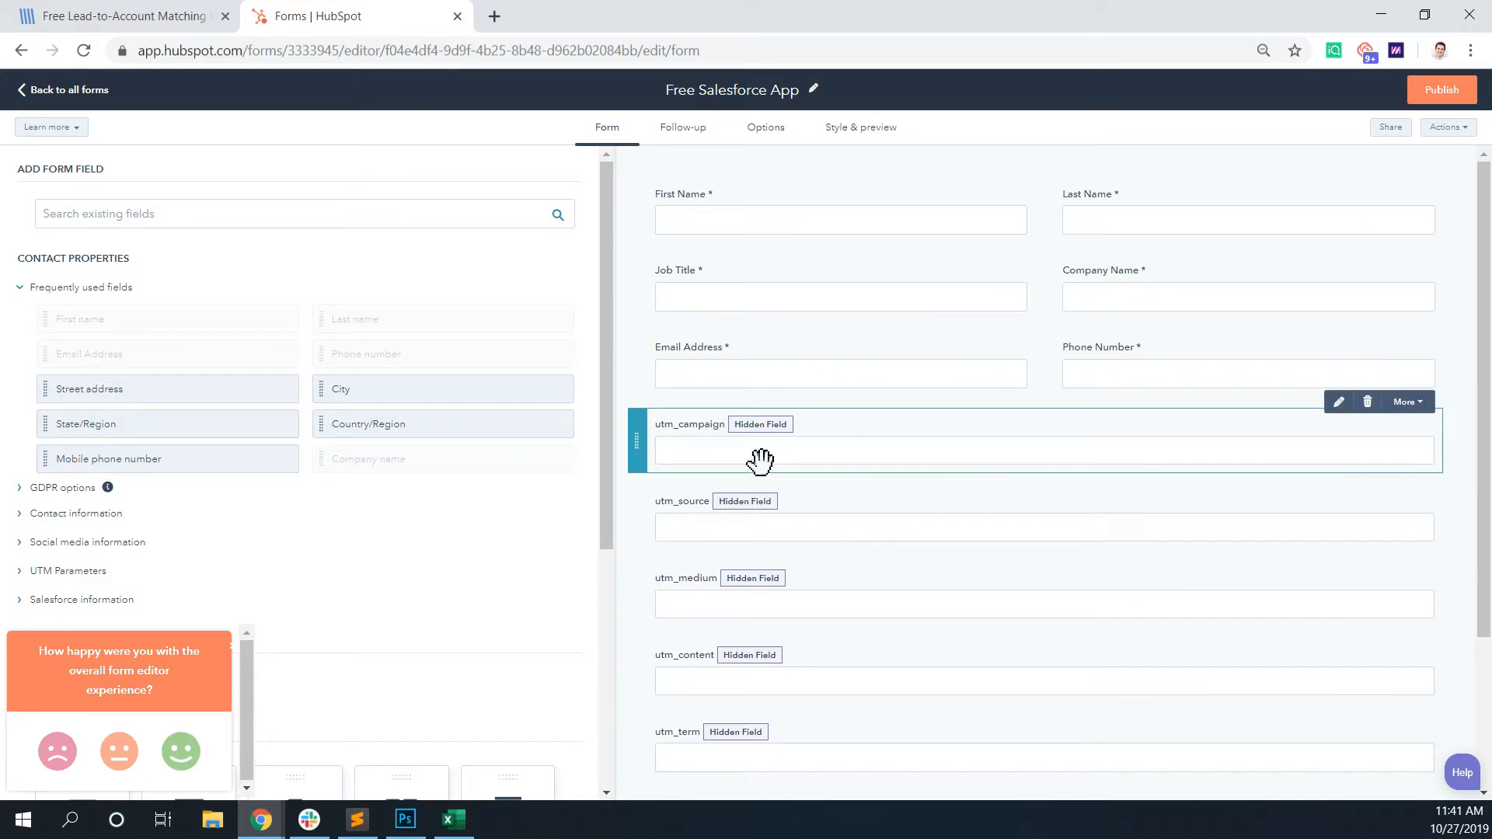
- Review the form's five hidden UTM fields and the utm_campaign field's settings, and return to the list of all forms
scroll(683, 460, "down", 3)
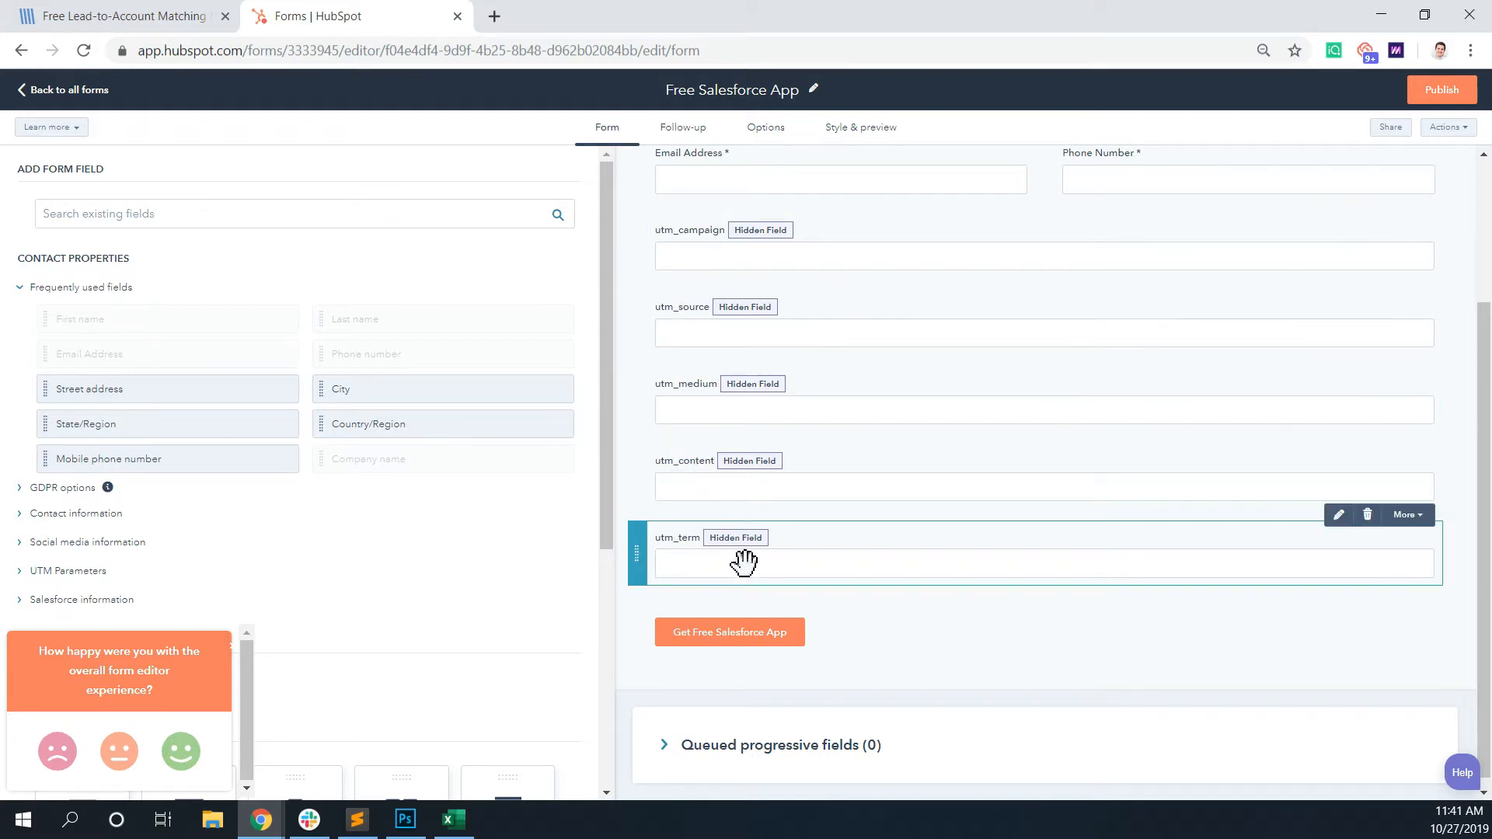
left_click(737, 253)
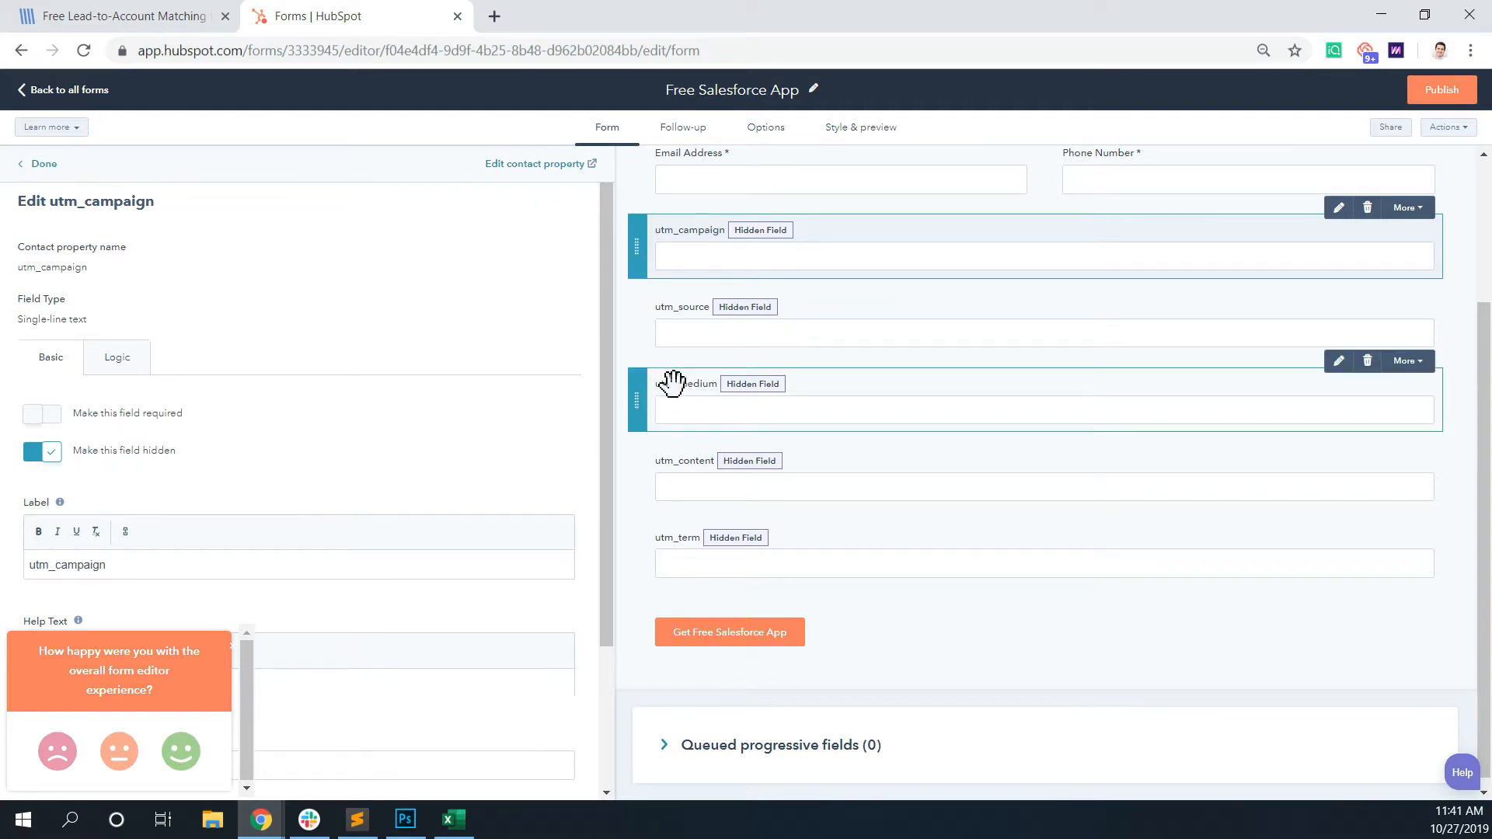
scroll(715, 380, "up", 3)
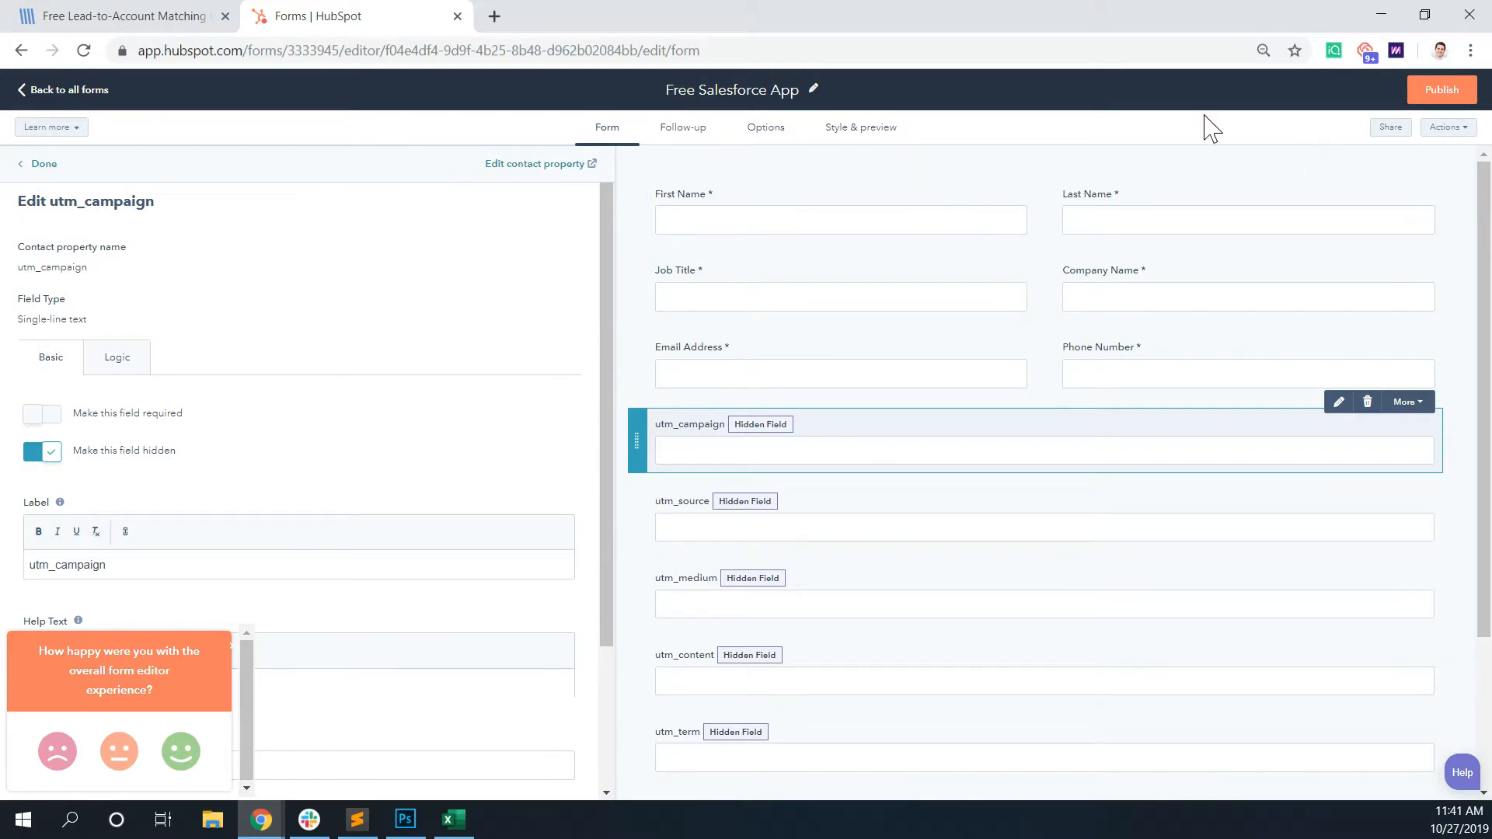
left_click(99, 92)
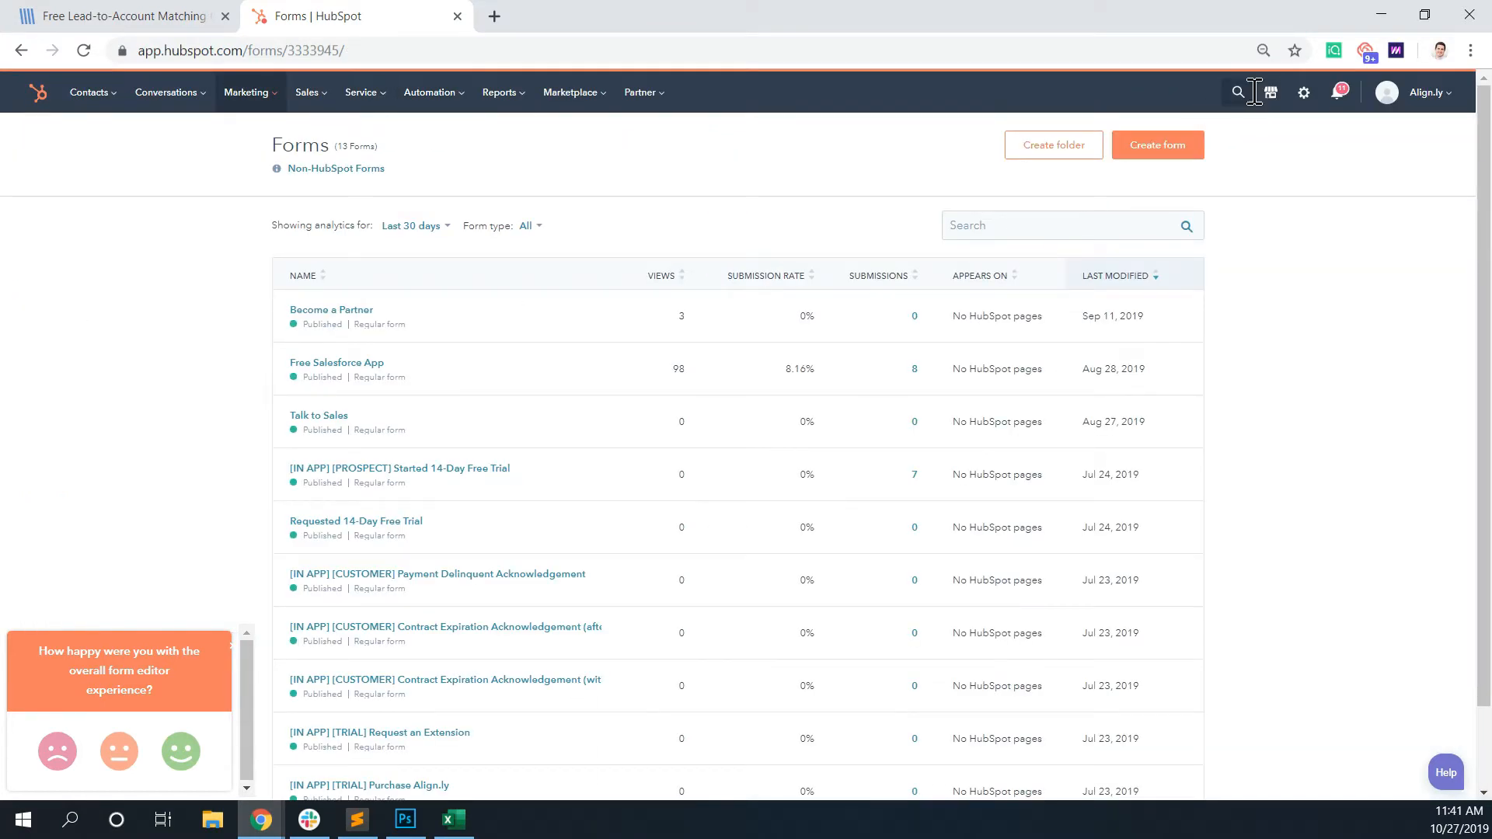
- Search the CRM for the submitted contact by full name and open the matching contact record
left_click(1237, 92)
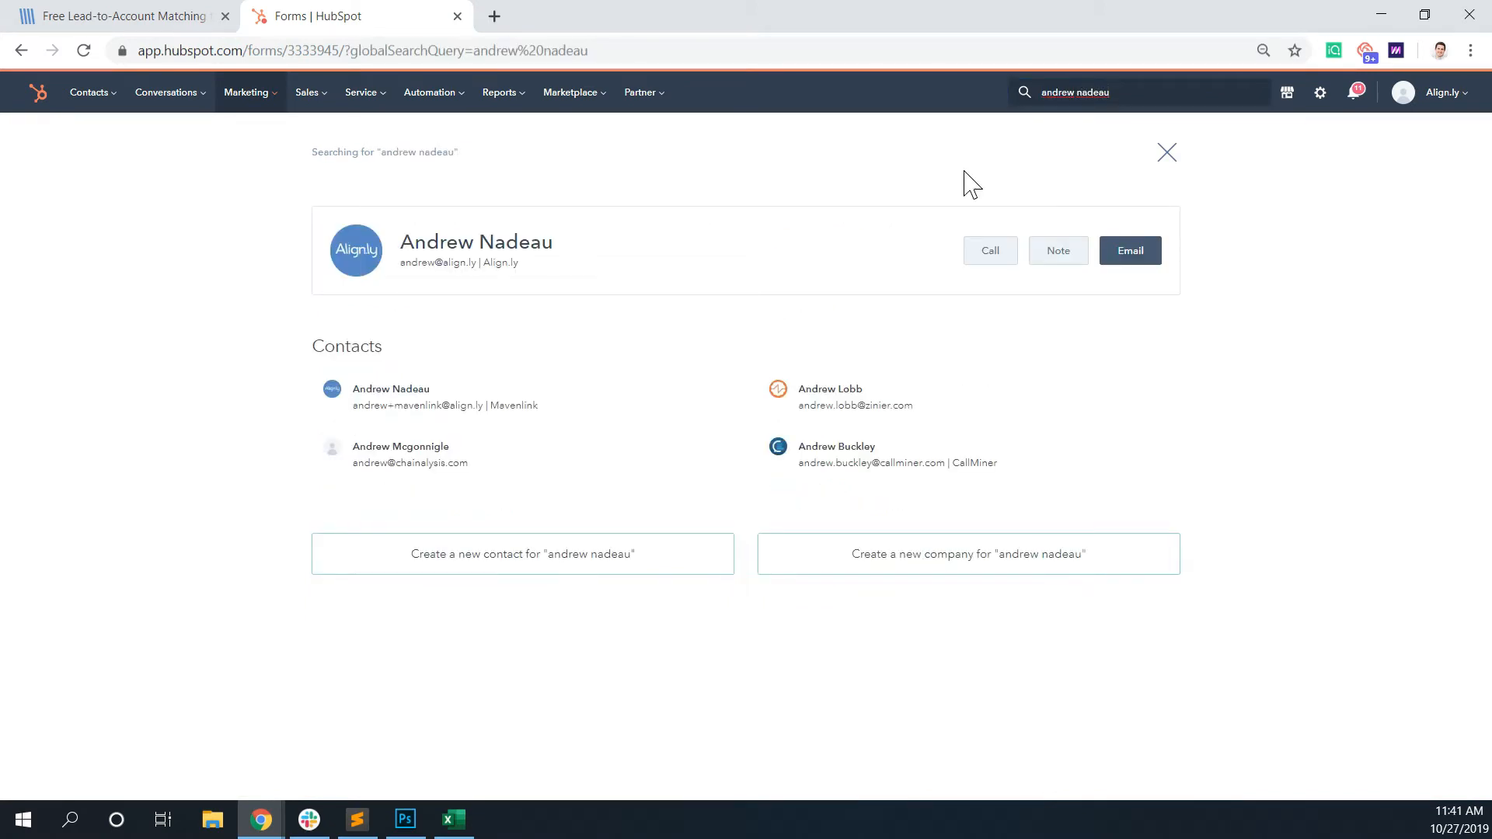
left_click(533, 250)
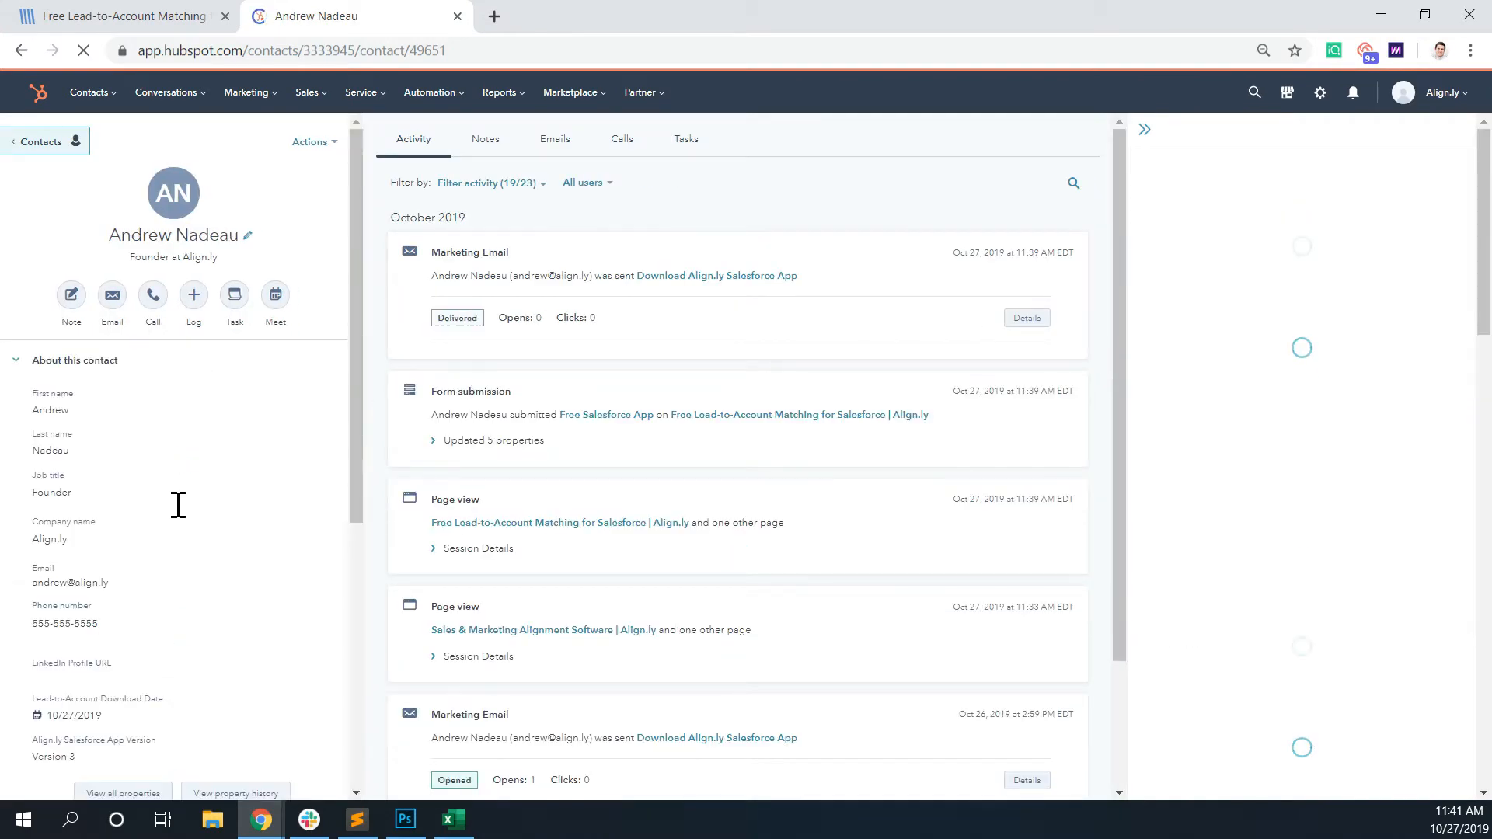
- View all properties of the contact and examine the values captured in the UTM Parameters group
scroll(125, 591, "down", 5)
left_click(134, 494)
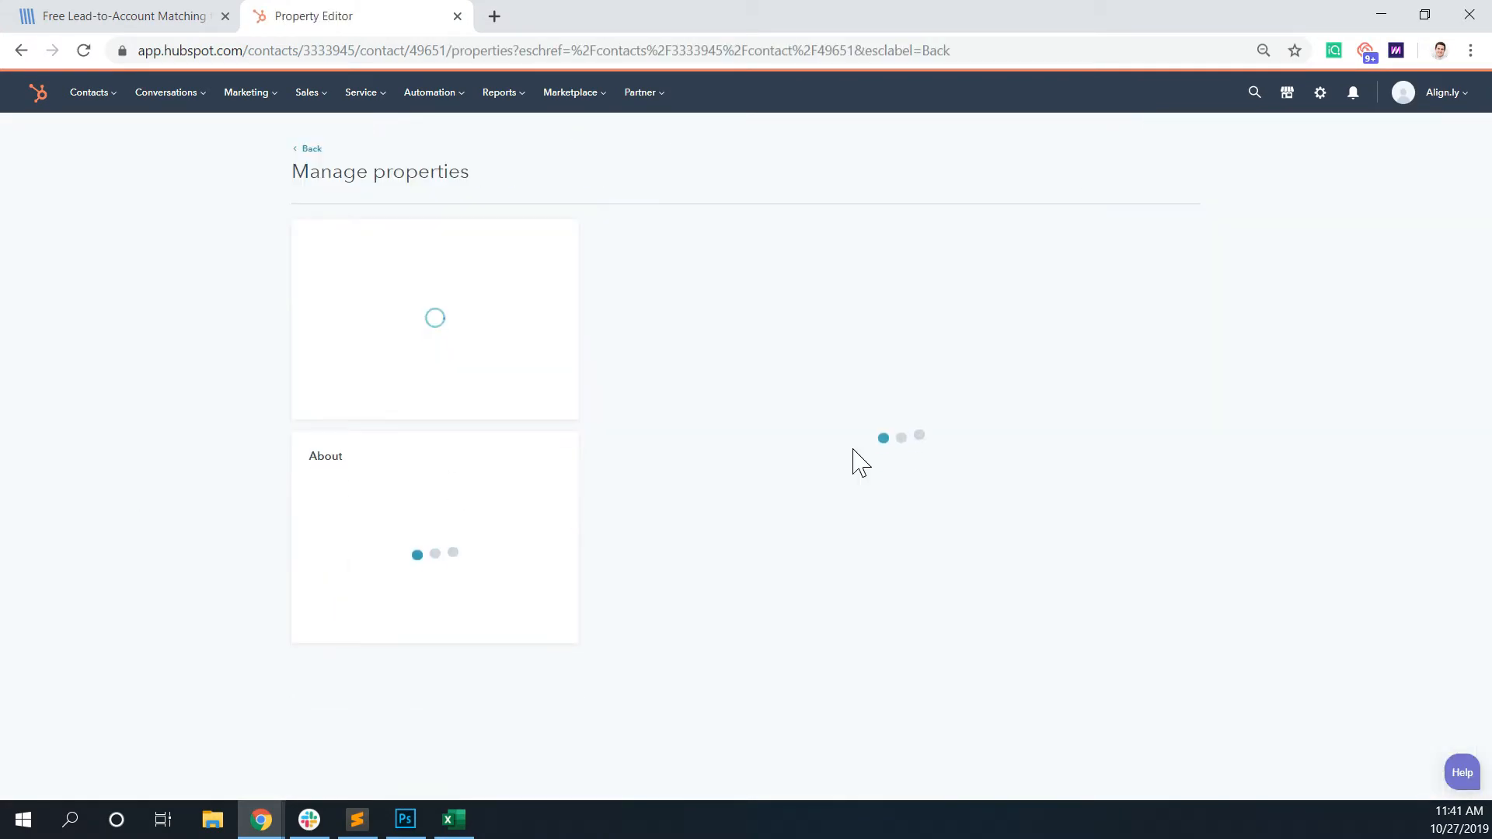
scroll(1166, 440, "down", 15)
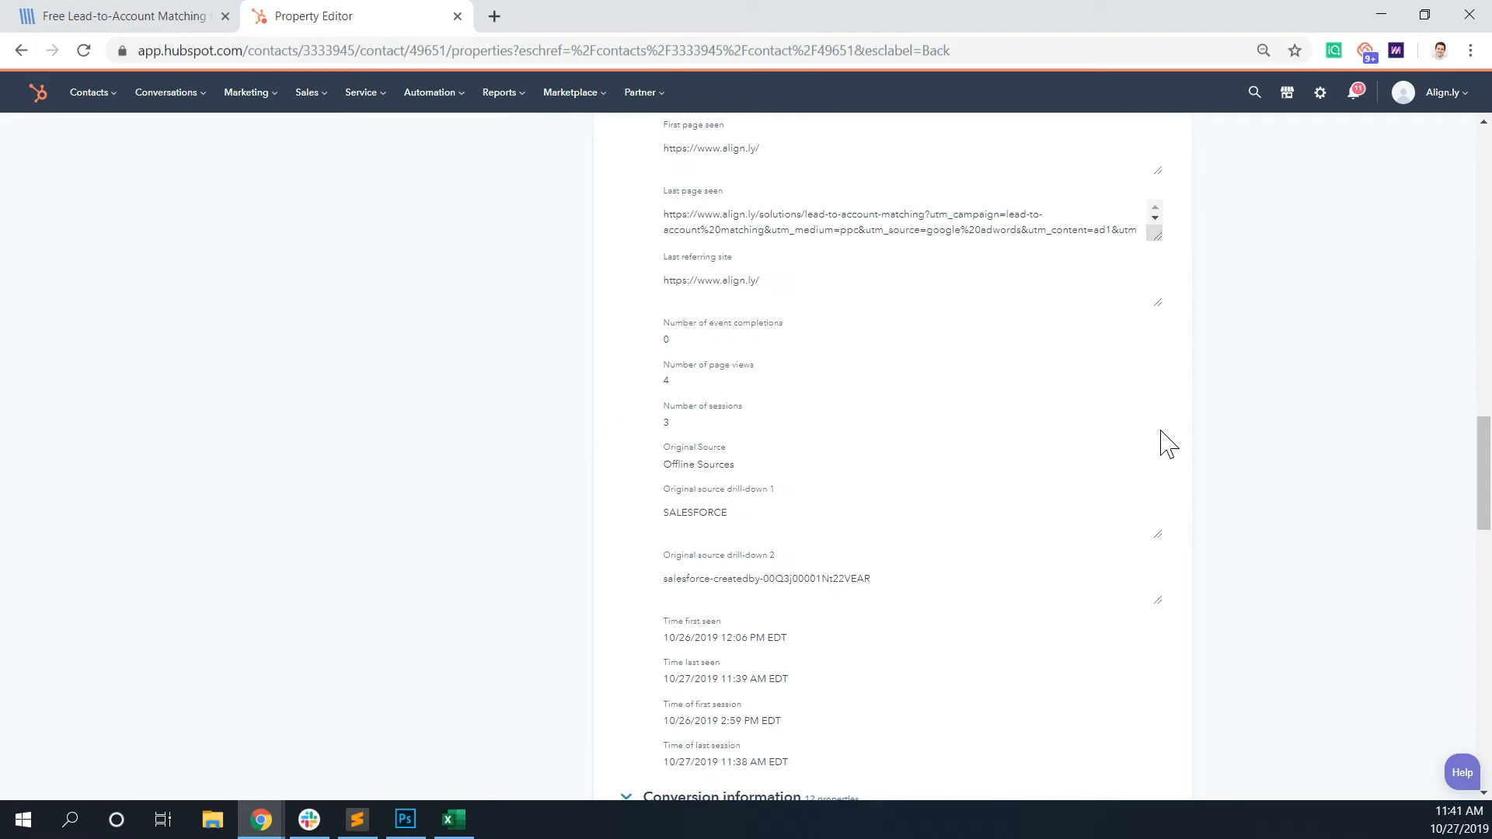
scroll(1166, 444, "down", 20)
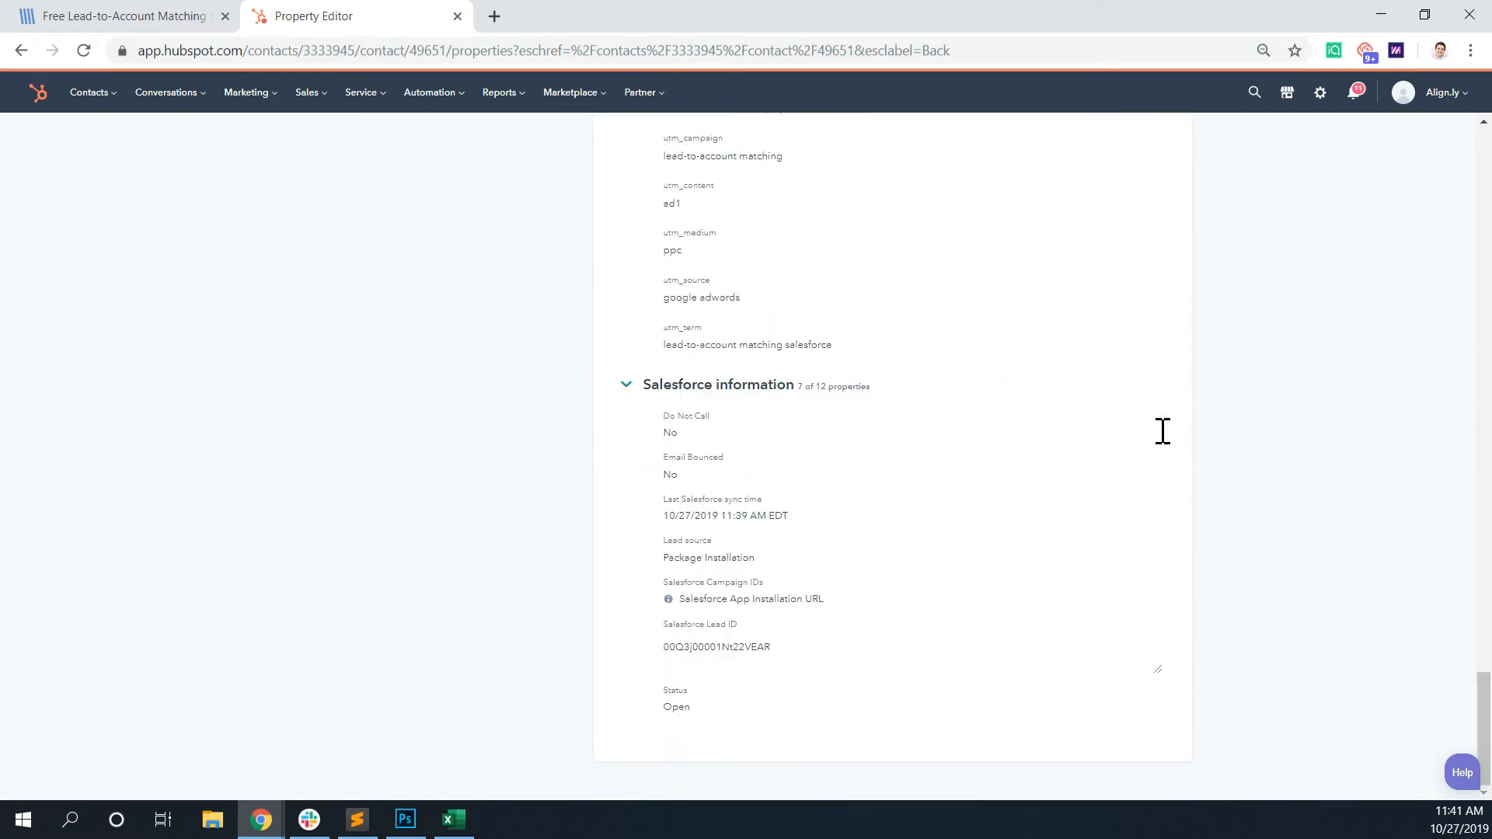
scroll(1163, 431, "up", 3)
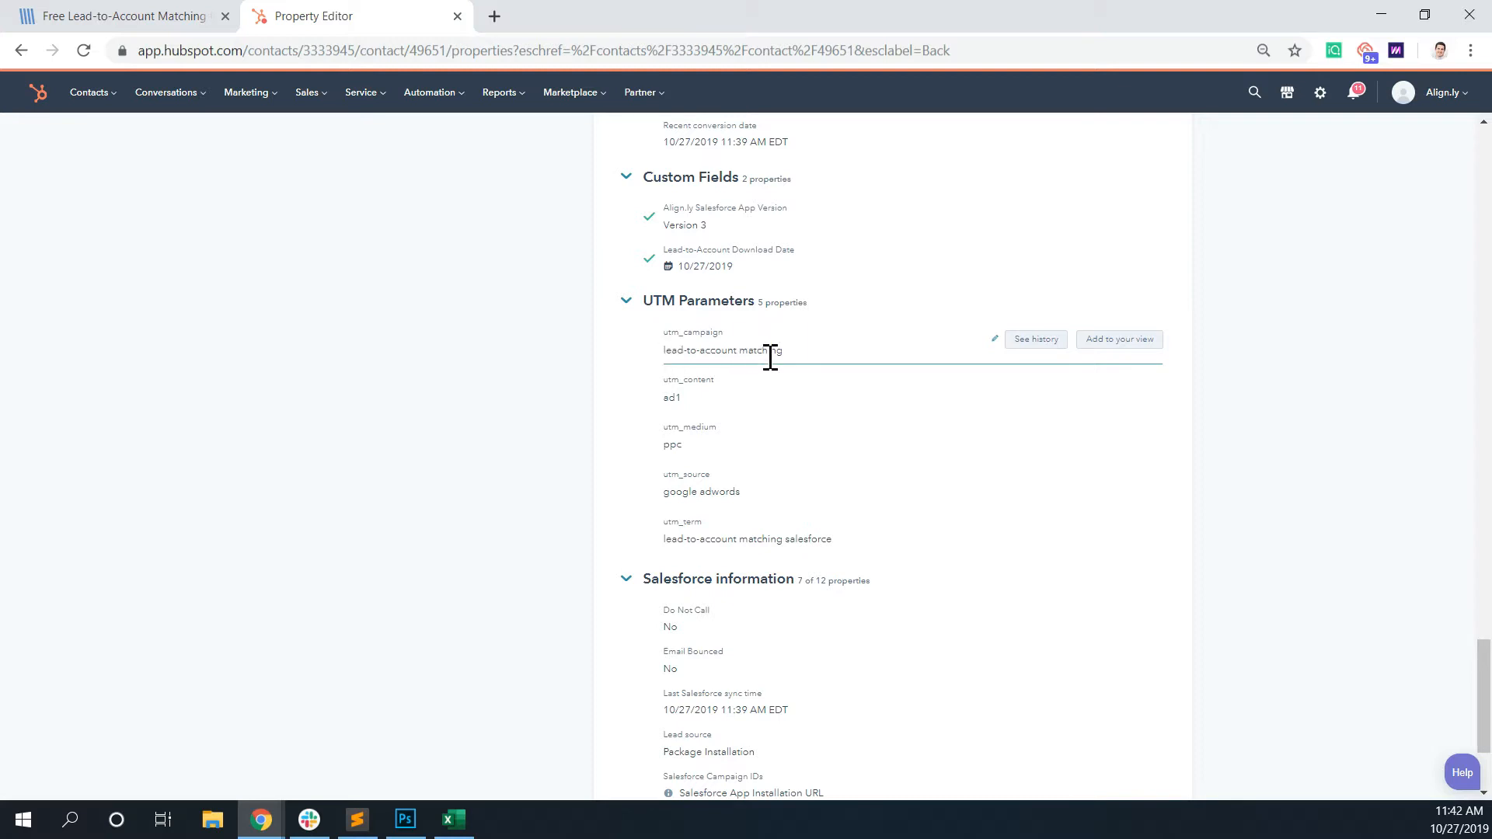
scroll(681, 401, "up", 1)
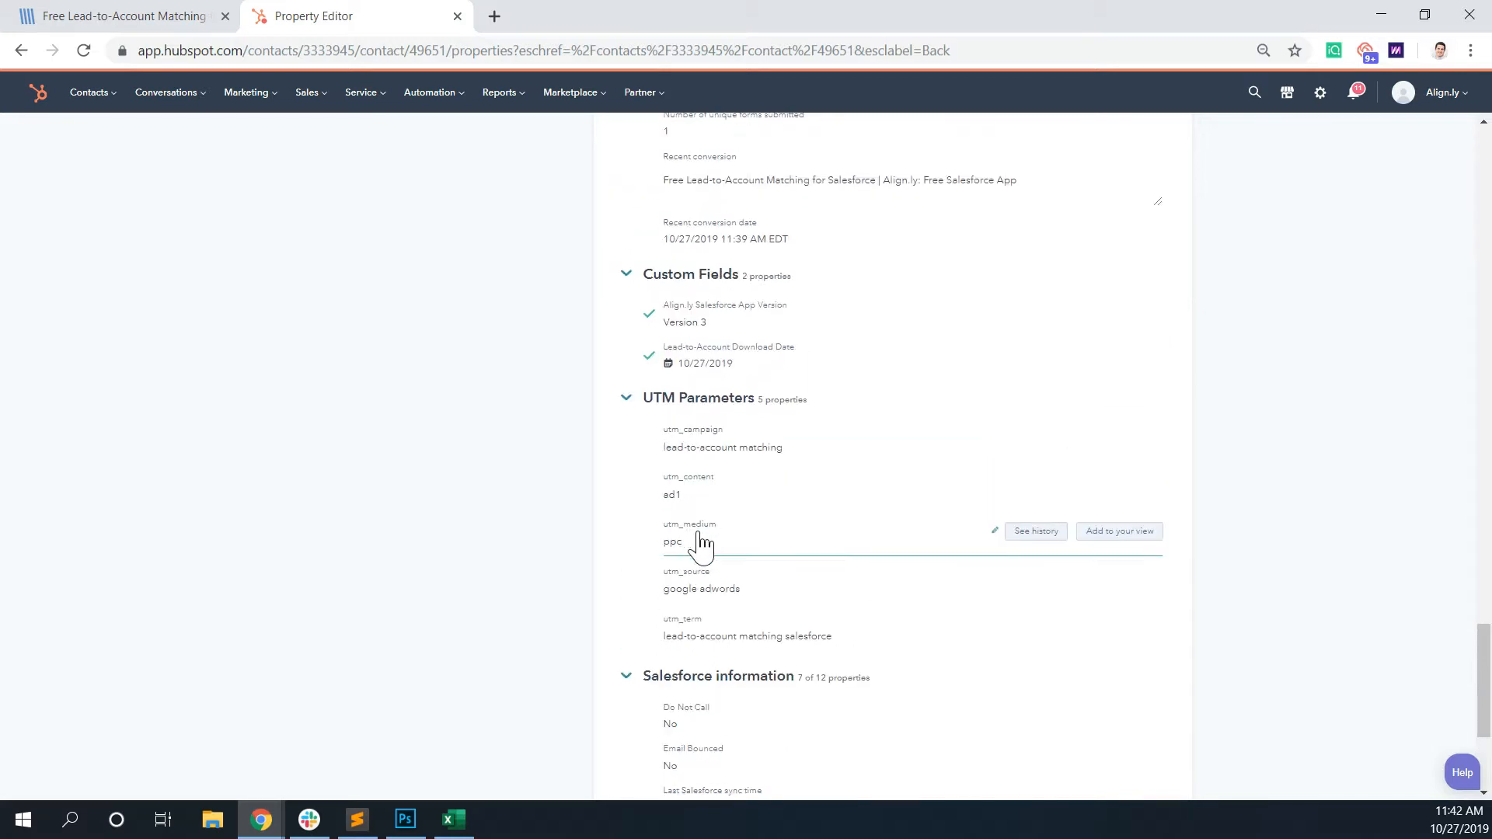